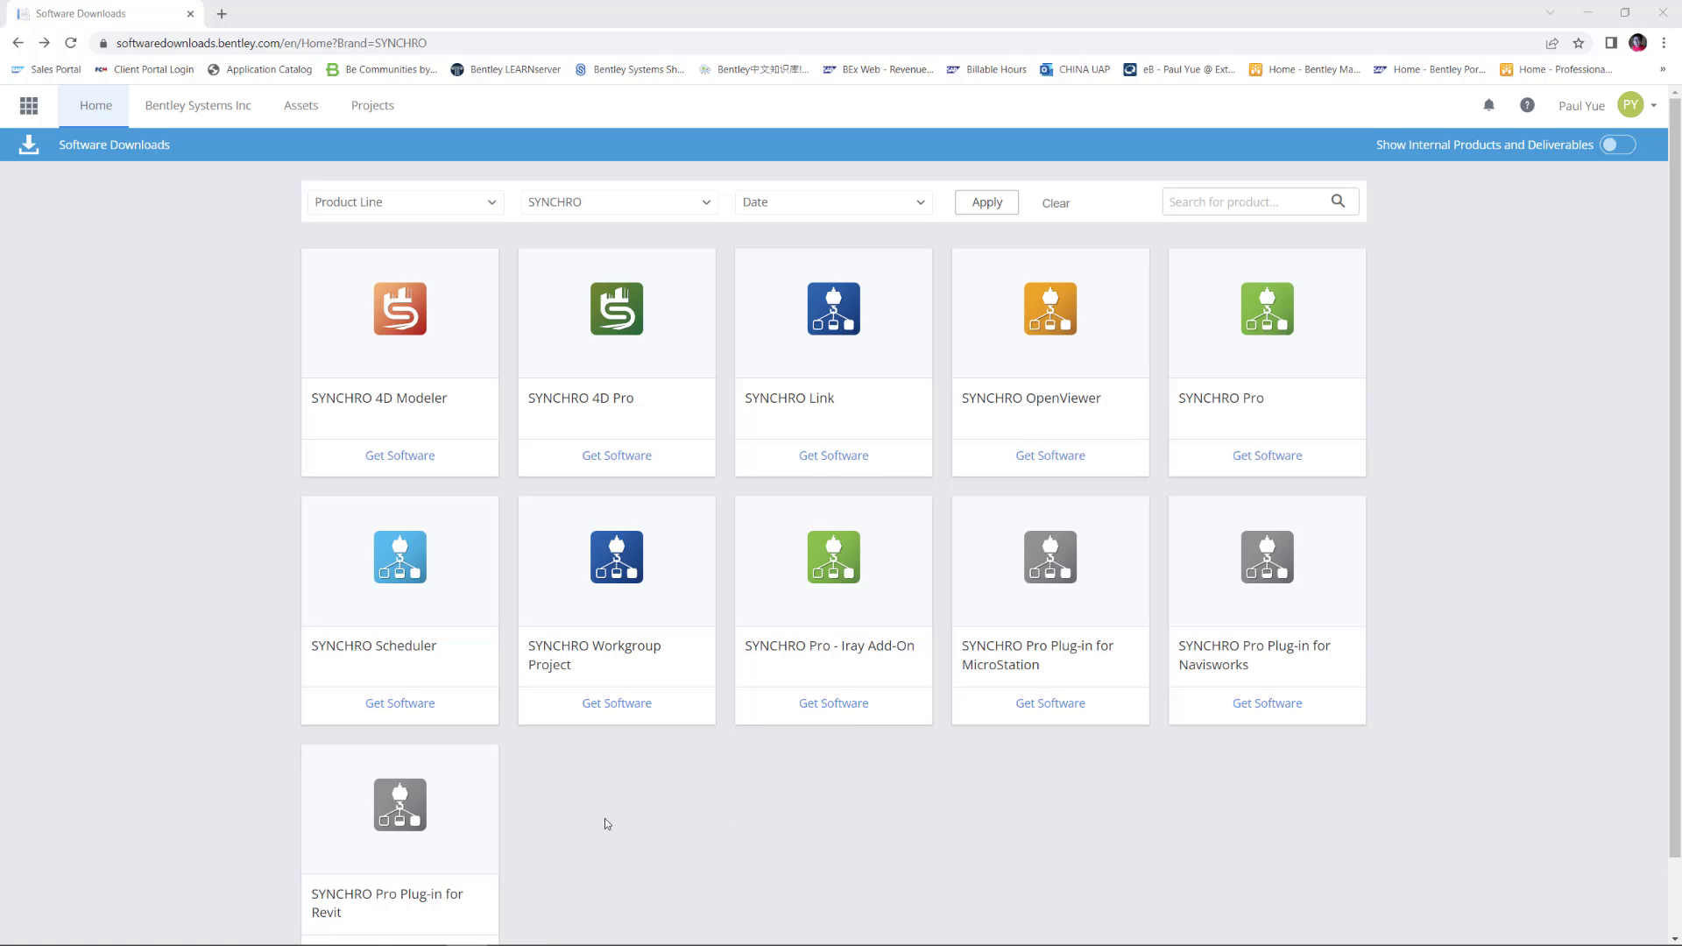
# Open the SYNCHRO Pro Plug-in for Revit download page, then return to the Revit title sheet.
pyautogui.scroll(-2, 598, 814)
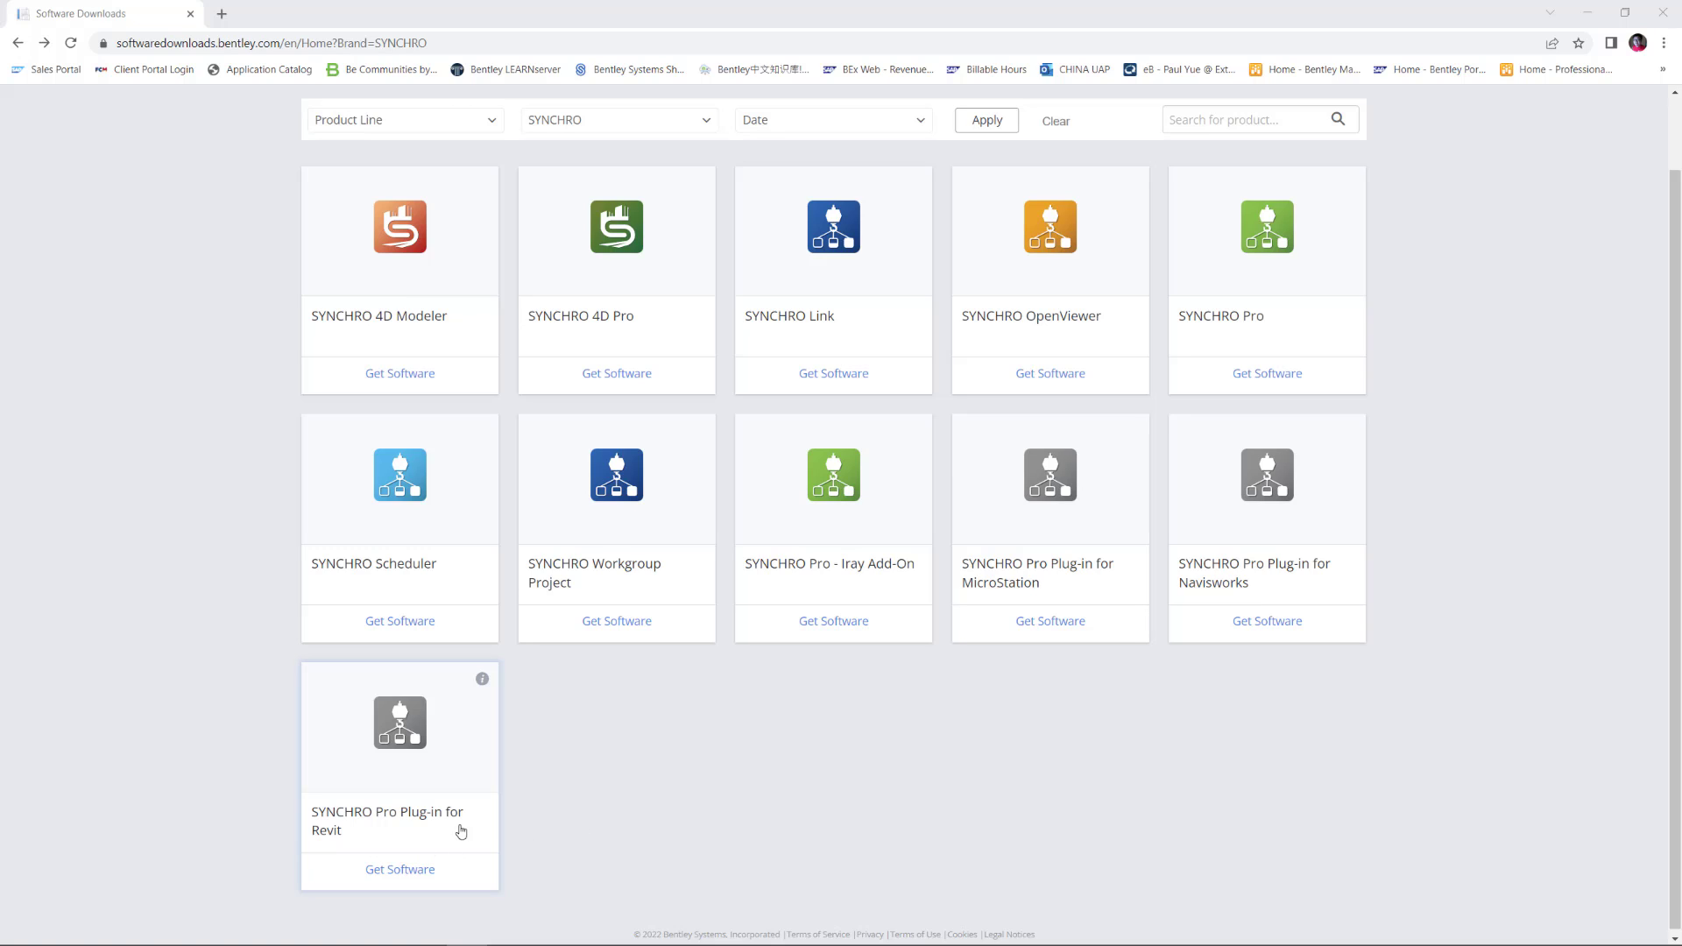
pyautogui.click(401, 867)
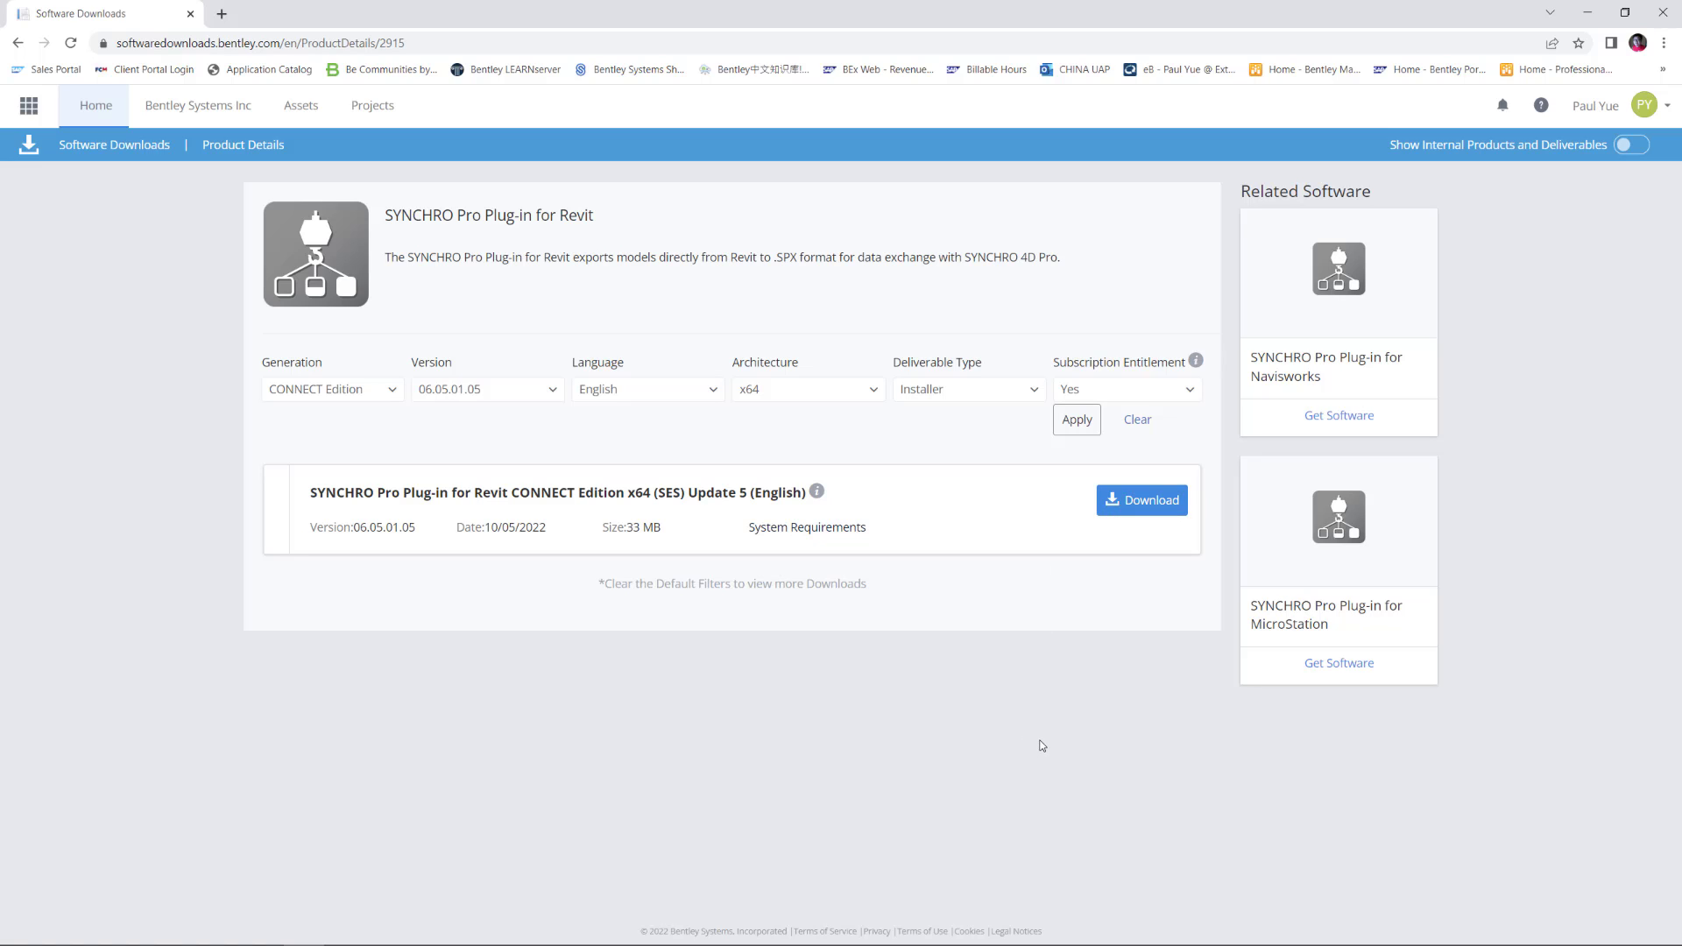
pyautogui.click(1590, 11)
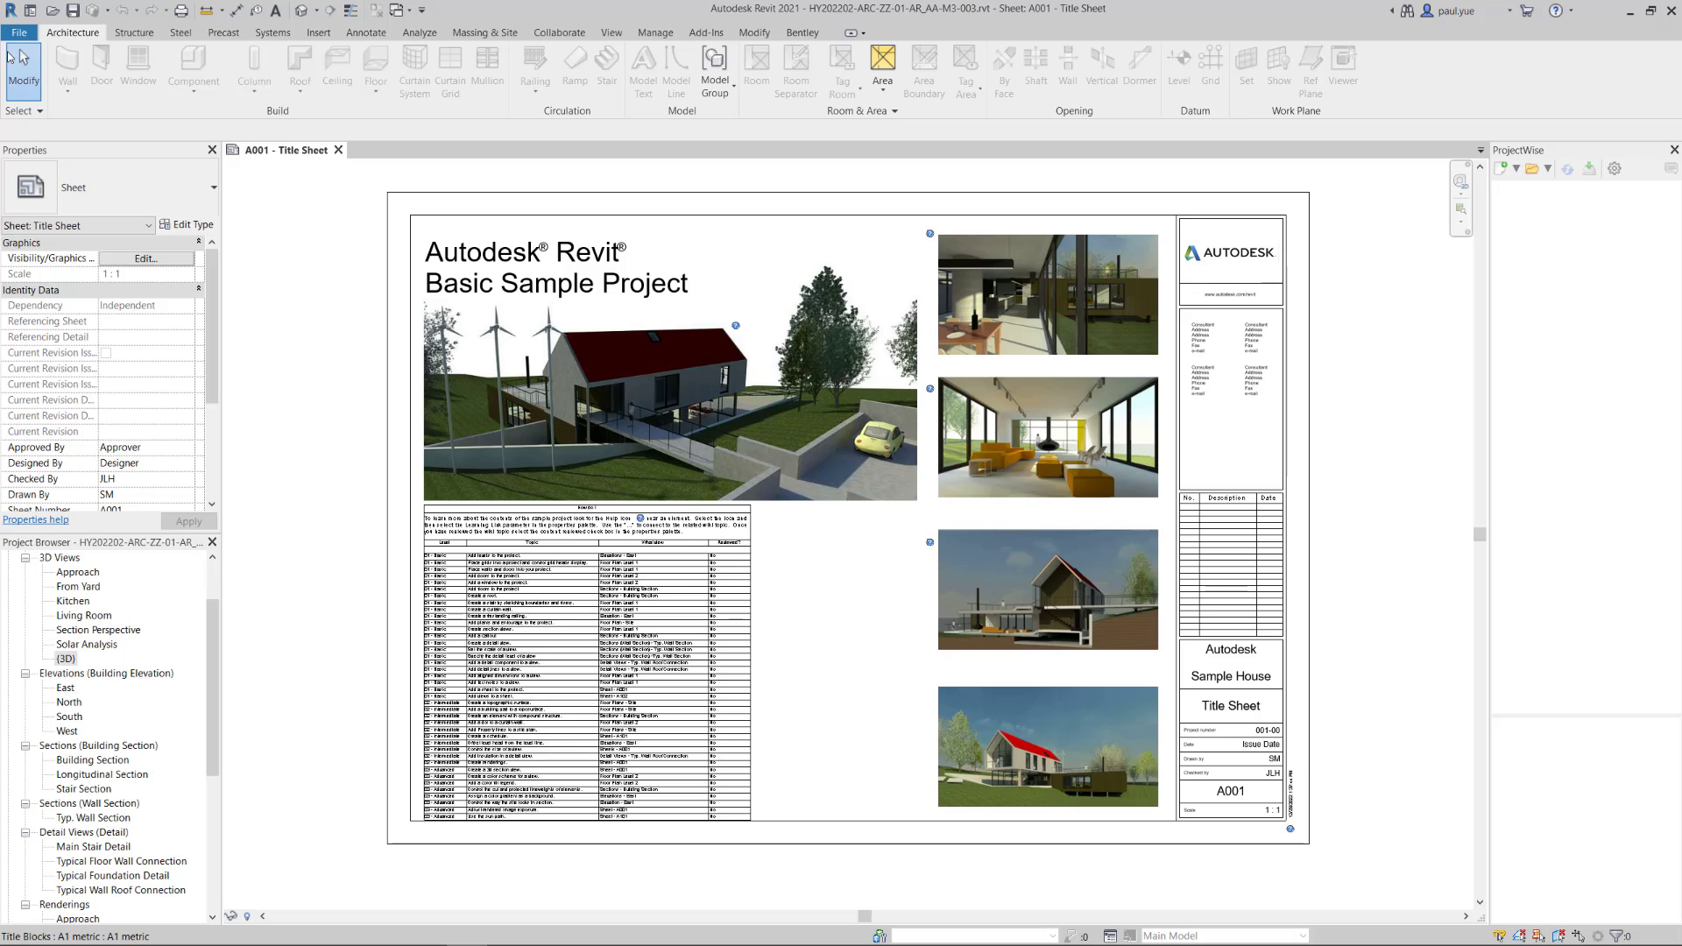
# Open SYNCHRO Export Settings from the Synchro panel on the Add-Ins ribbon.
pyautogui.click(716, 37)
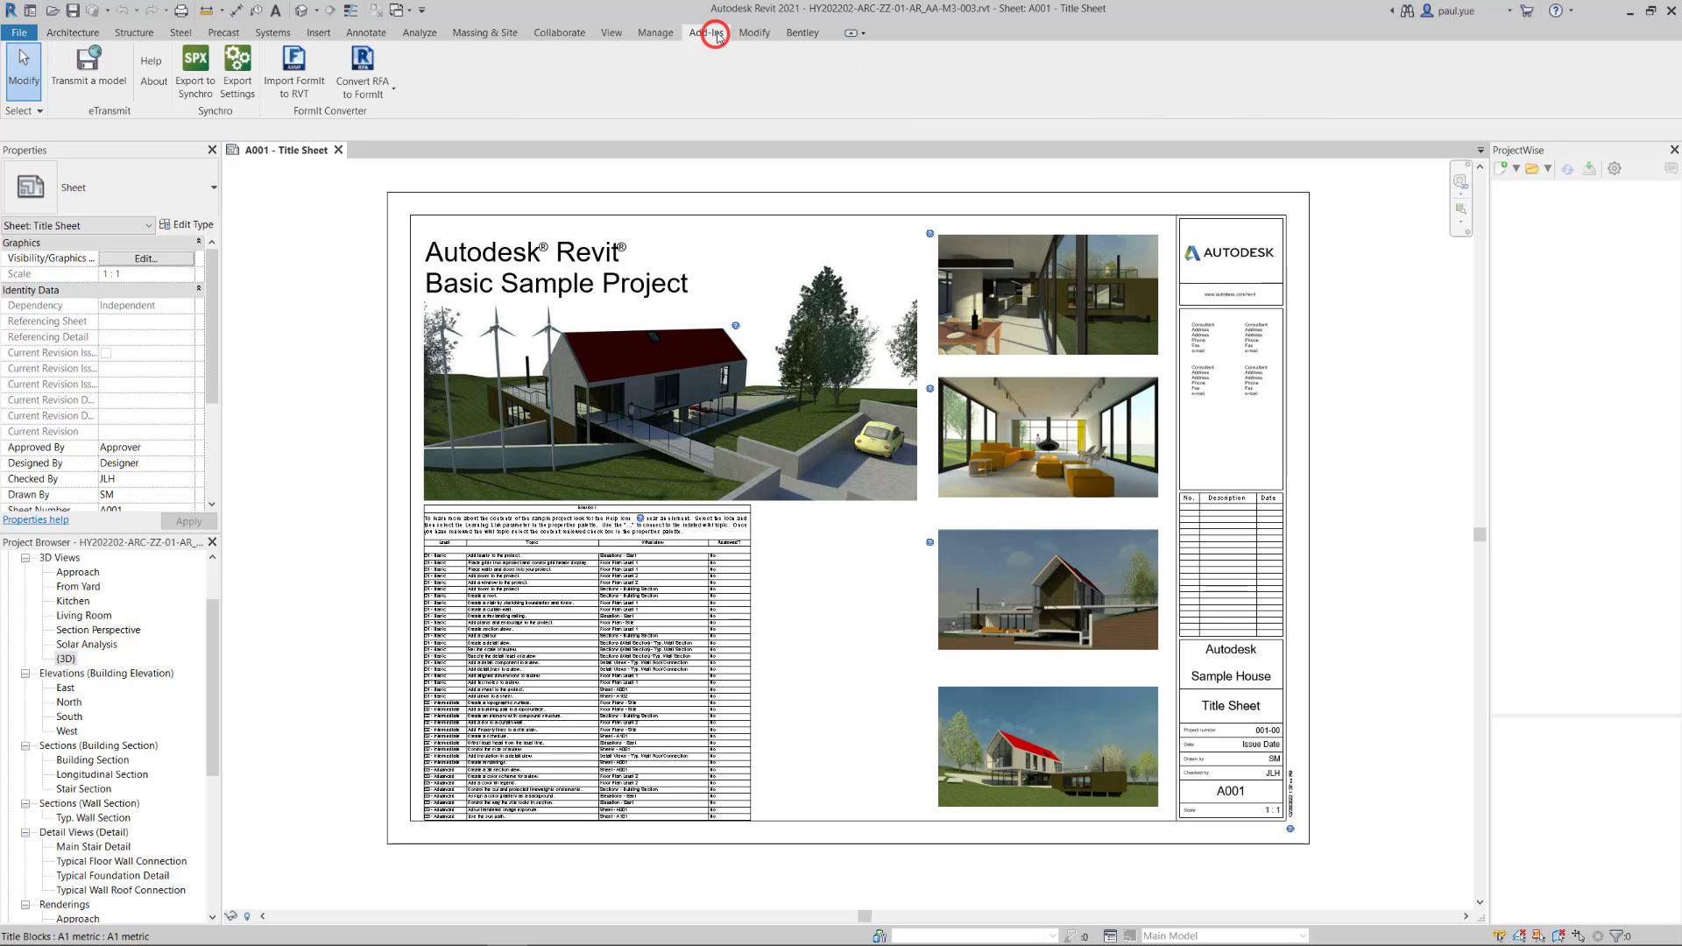
pyautogui.click(242, 87)
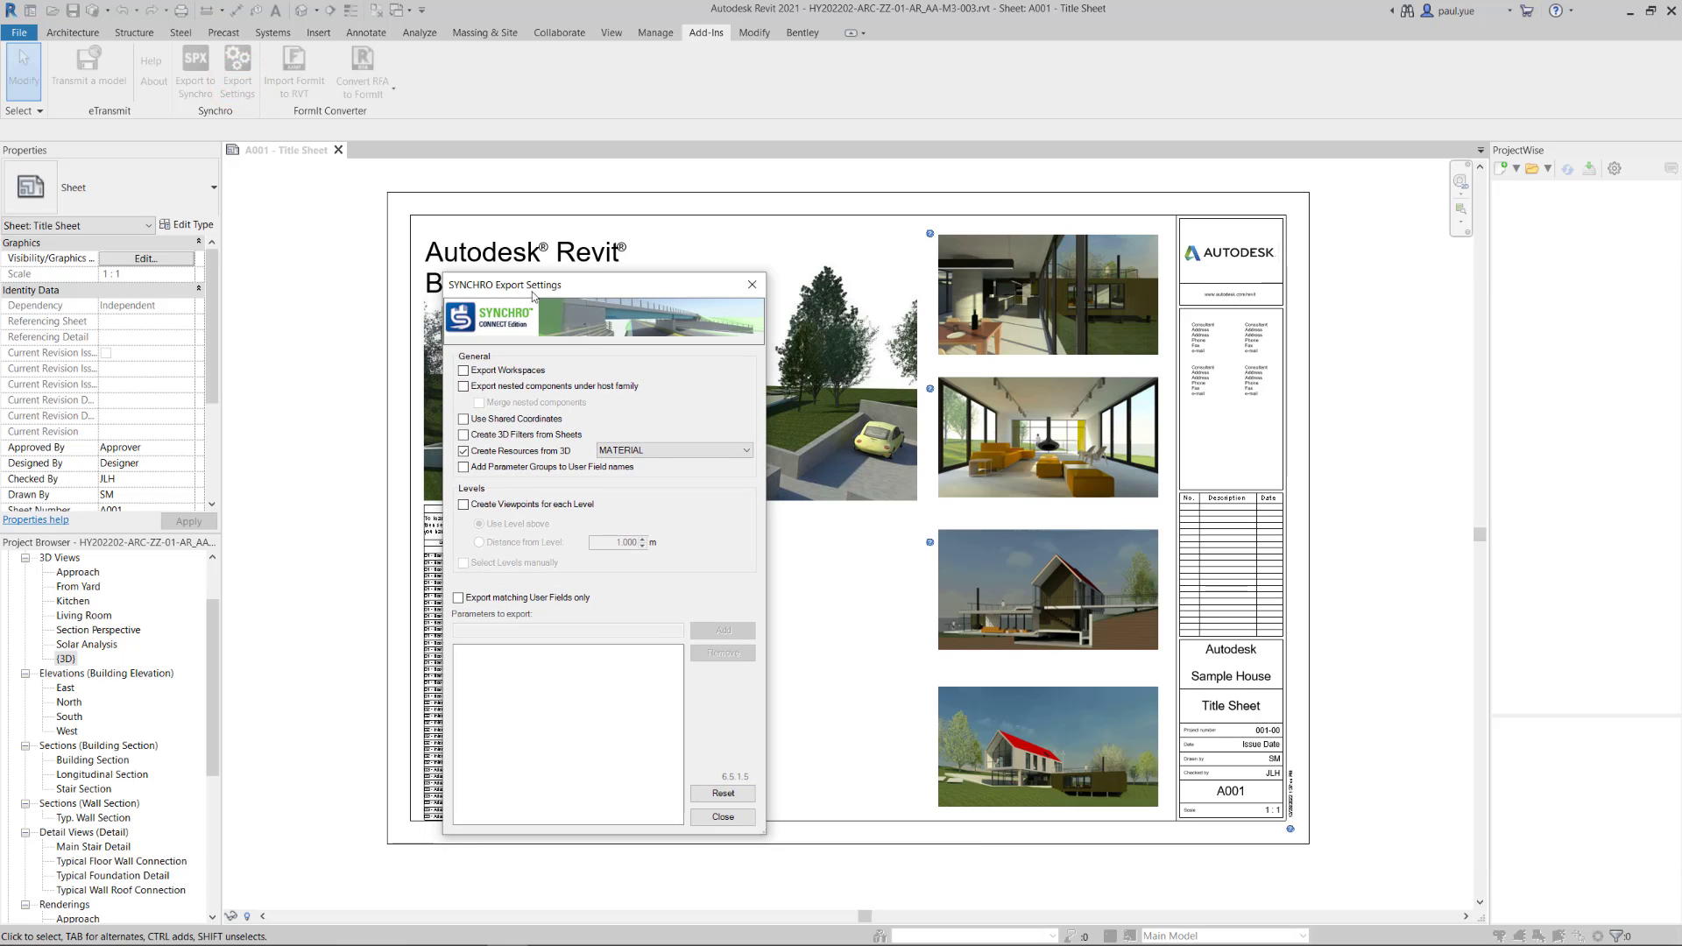
pyautogui.click(475, 374)
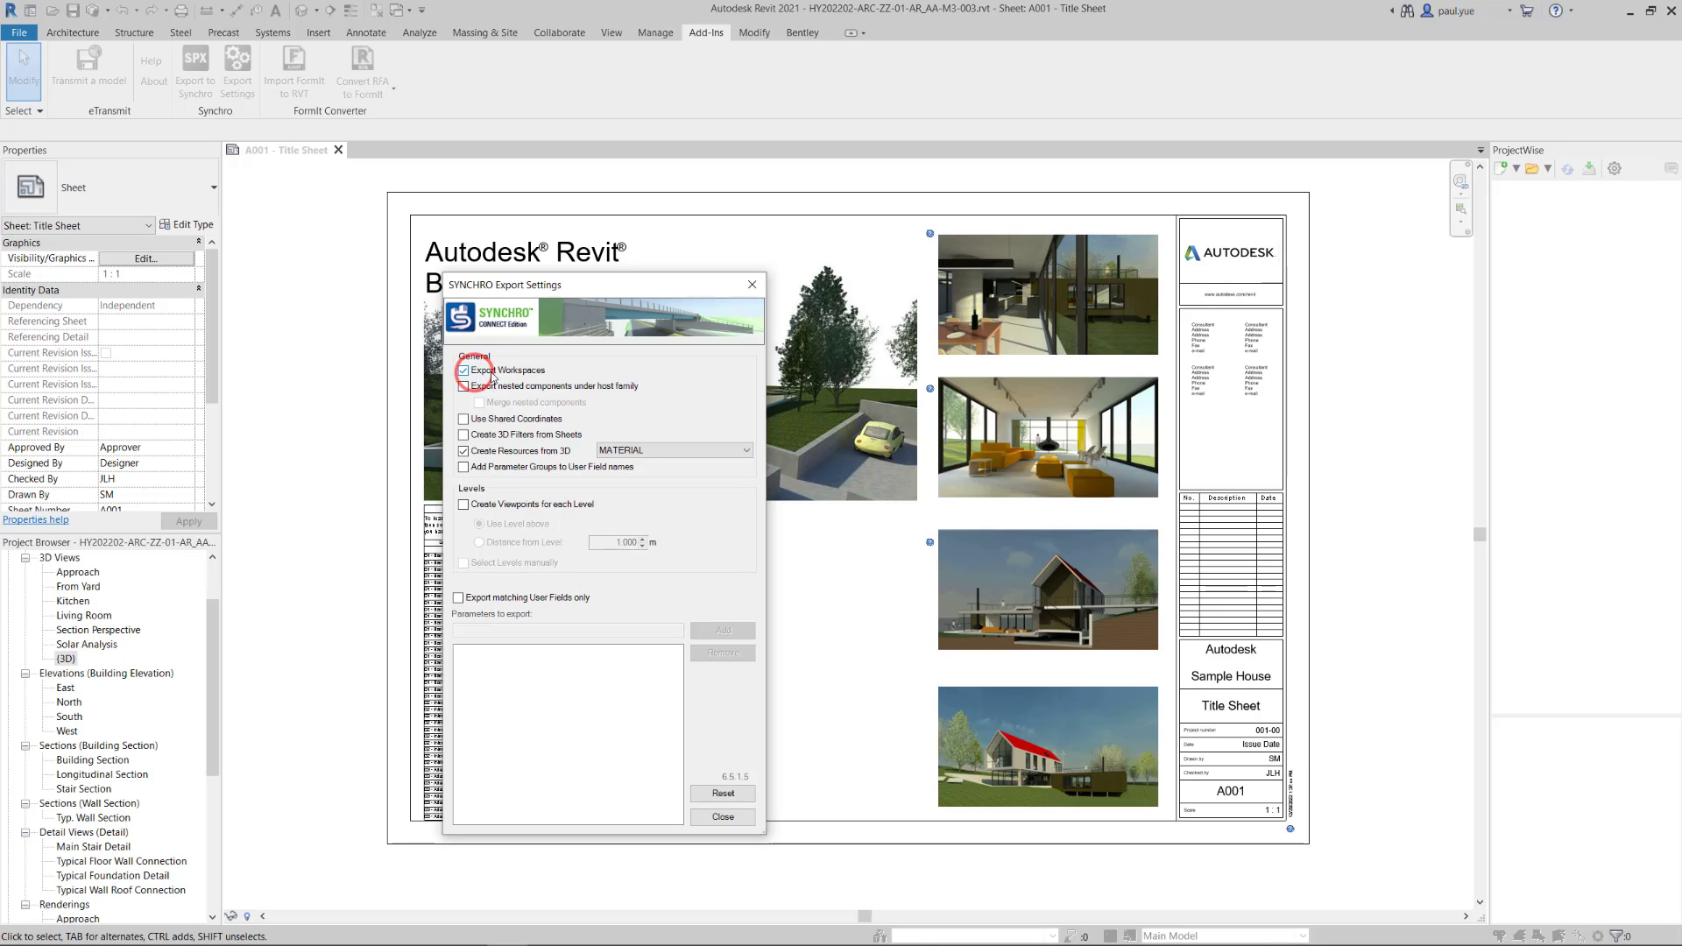
pyautogui.click(477, 378)
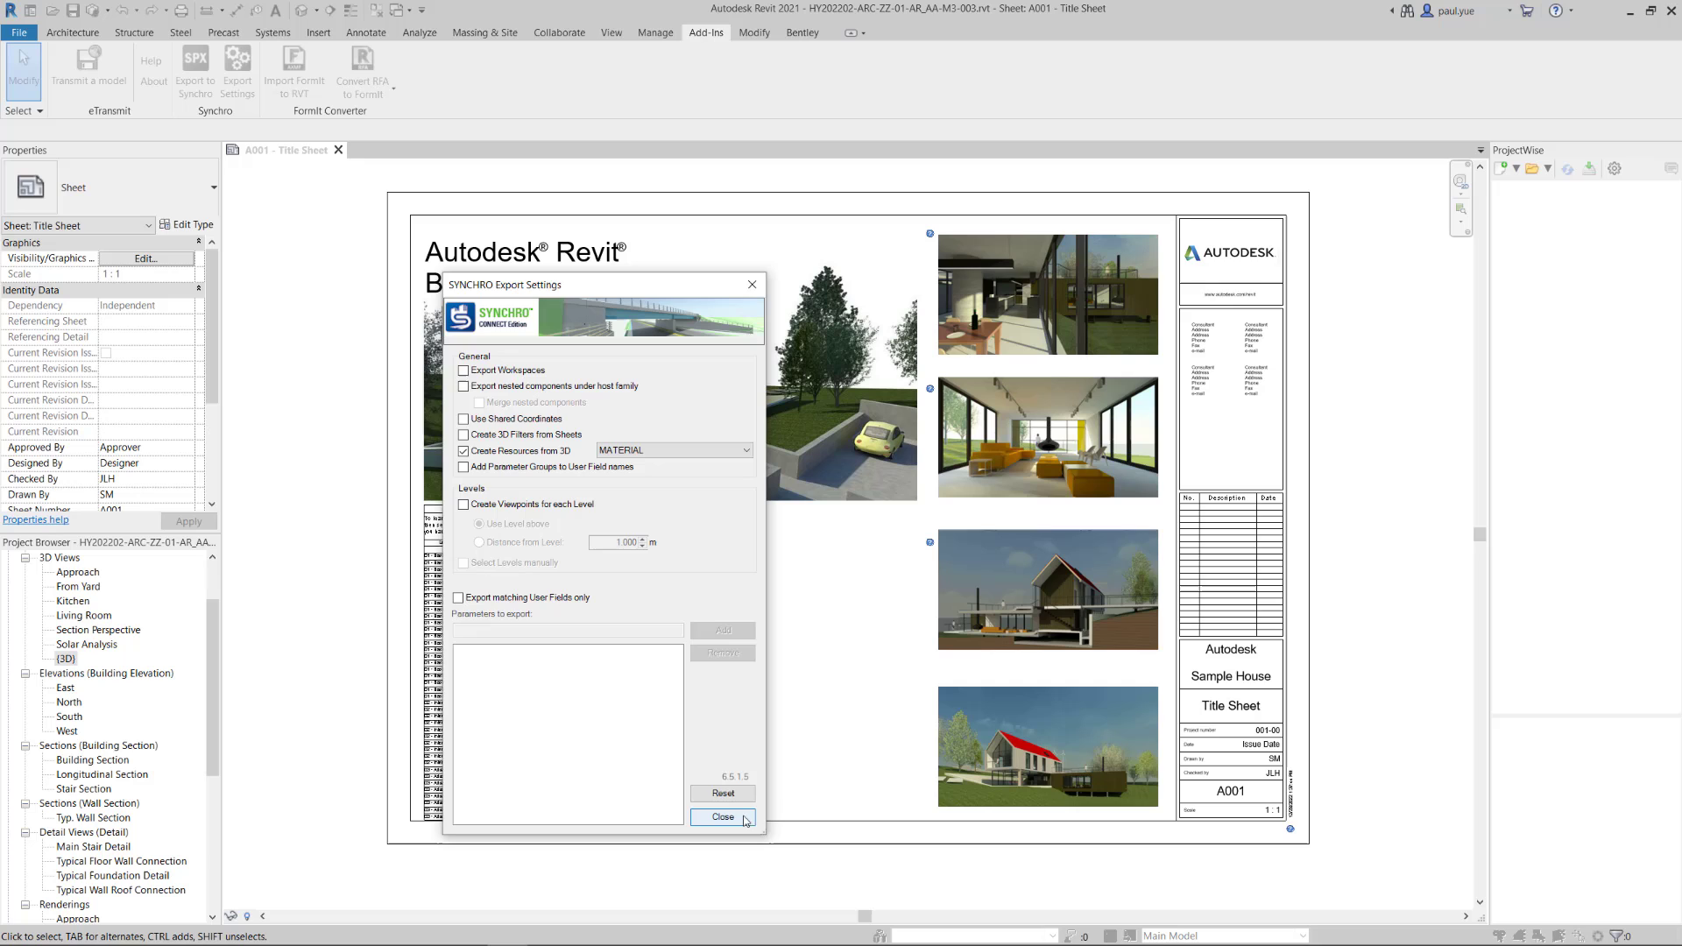
pyautogui.click(724, 817)
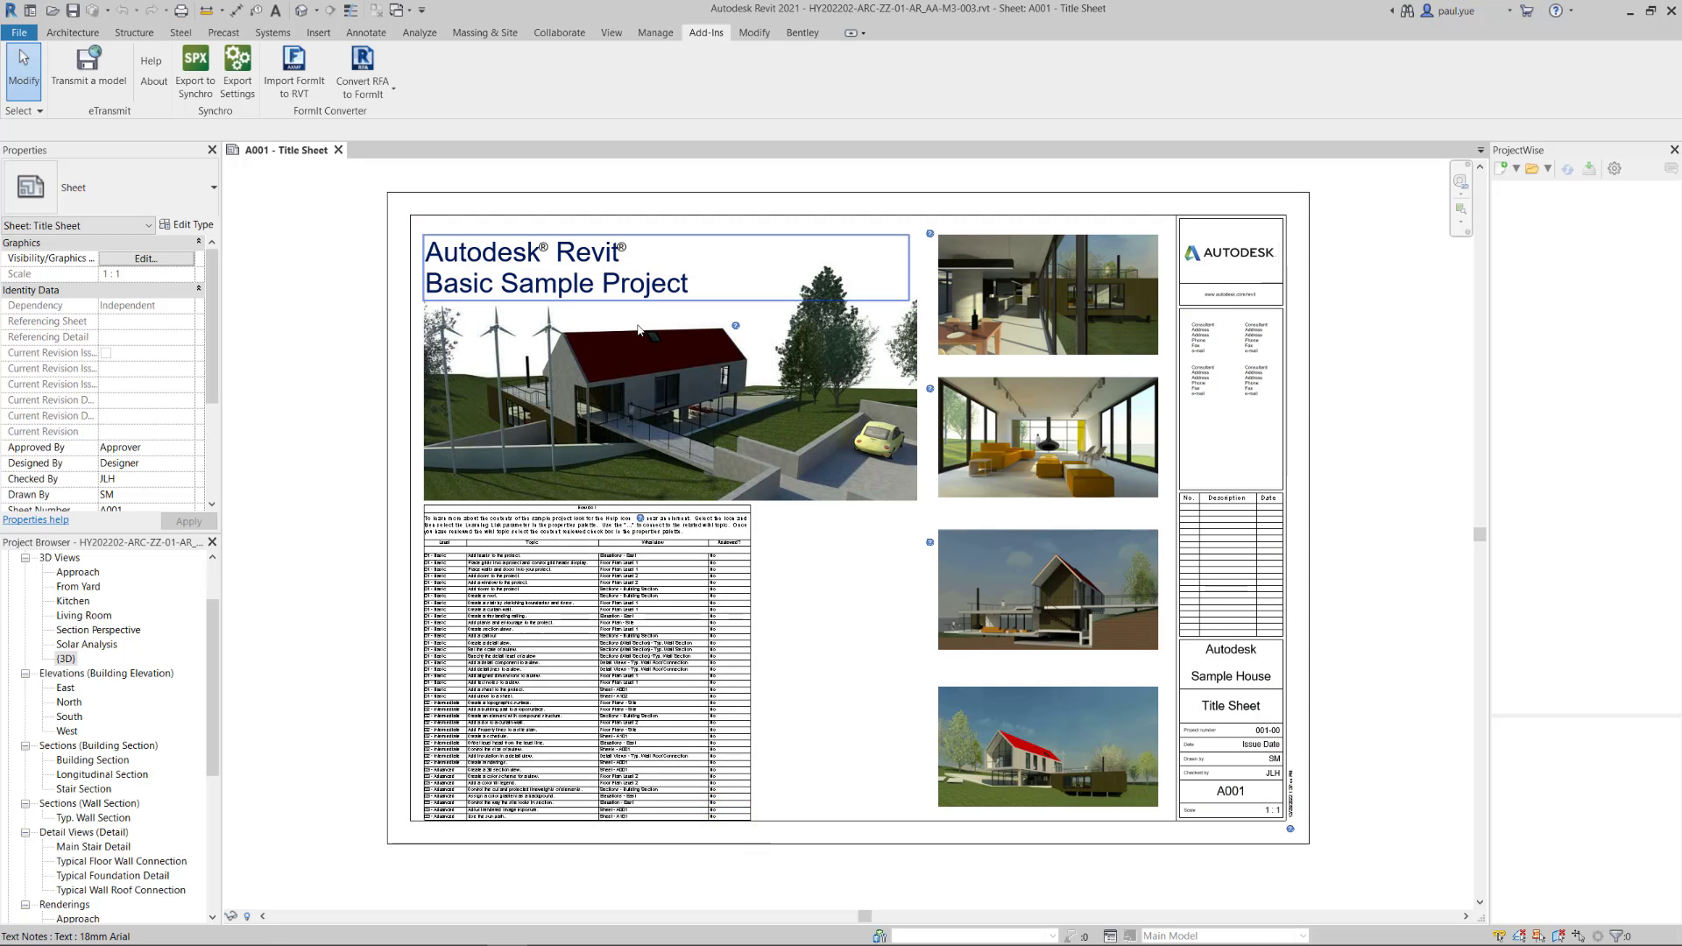
# Open the {3D} view of the house model from the Project Browser.
pyautogui.moveTo(214, 623)
pyautogui.mouseDown()
pyautogui.moveTo(218, 653)
pyautogui.moveTo(216, 613)
pyautogui.mouseUp()
pyautogui.click(68, 702)
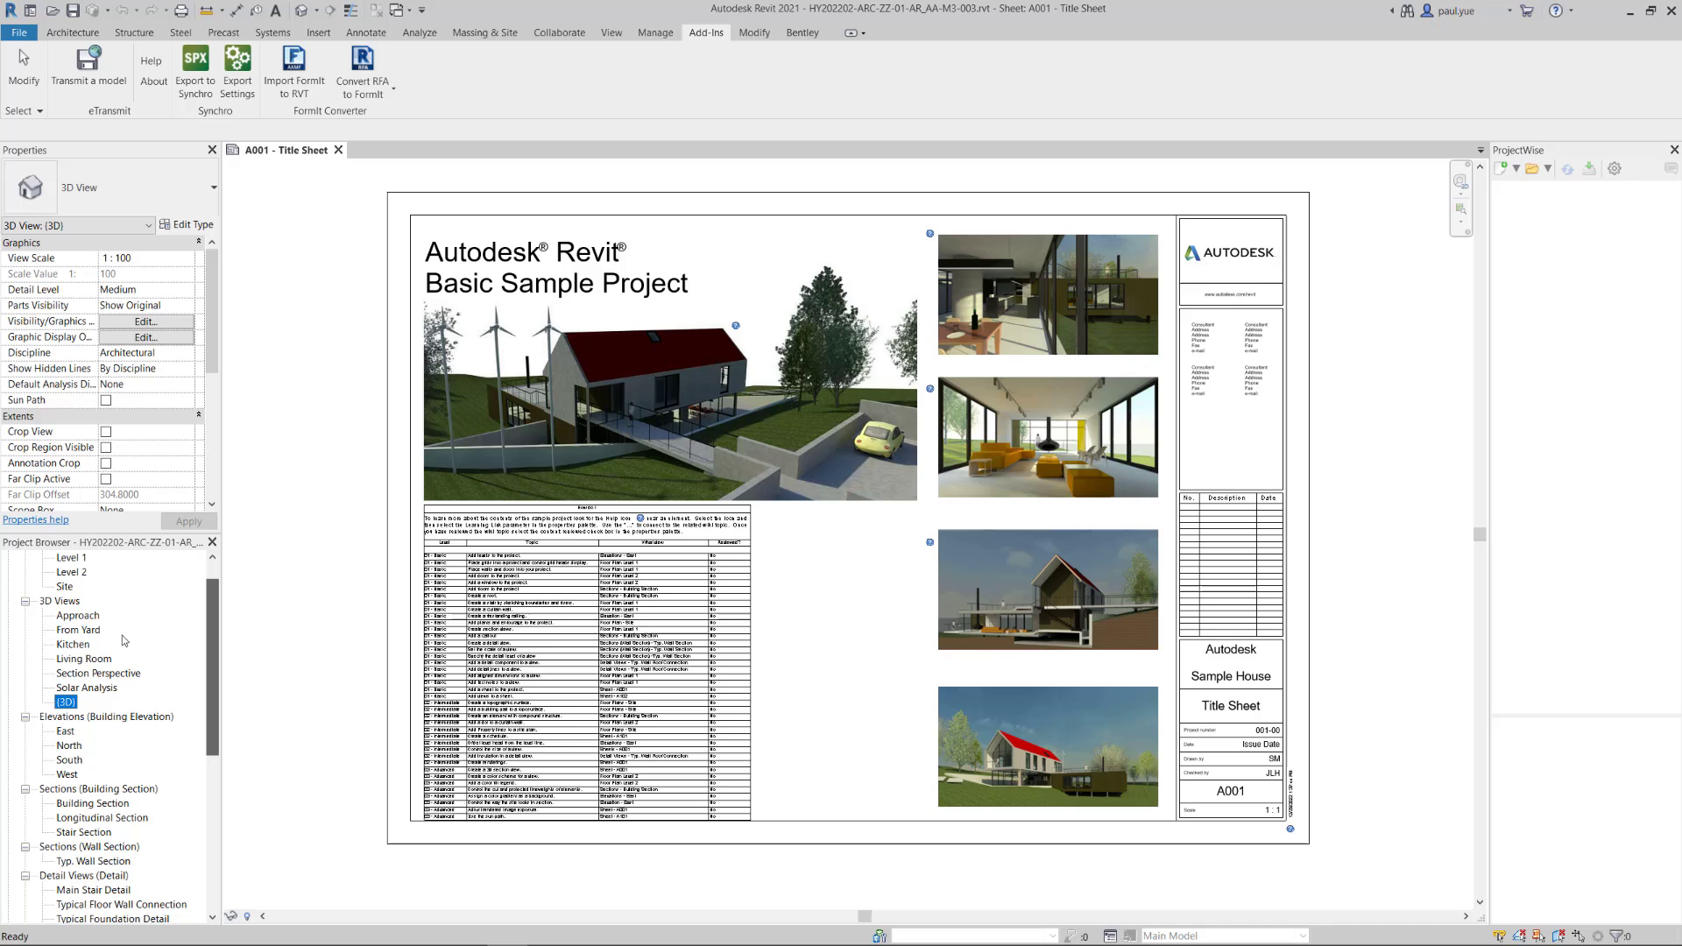
pyautogui.doubleClick(68, 703)
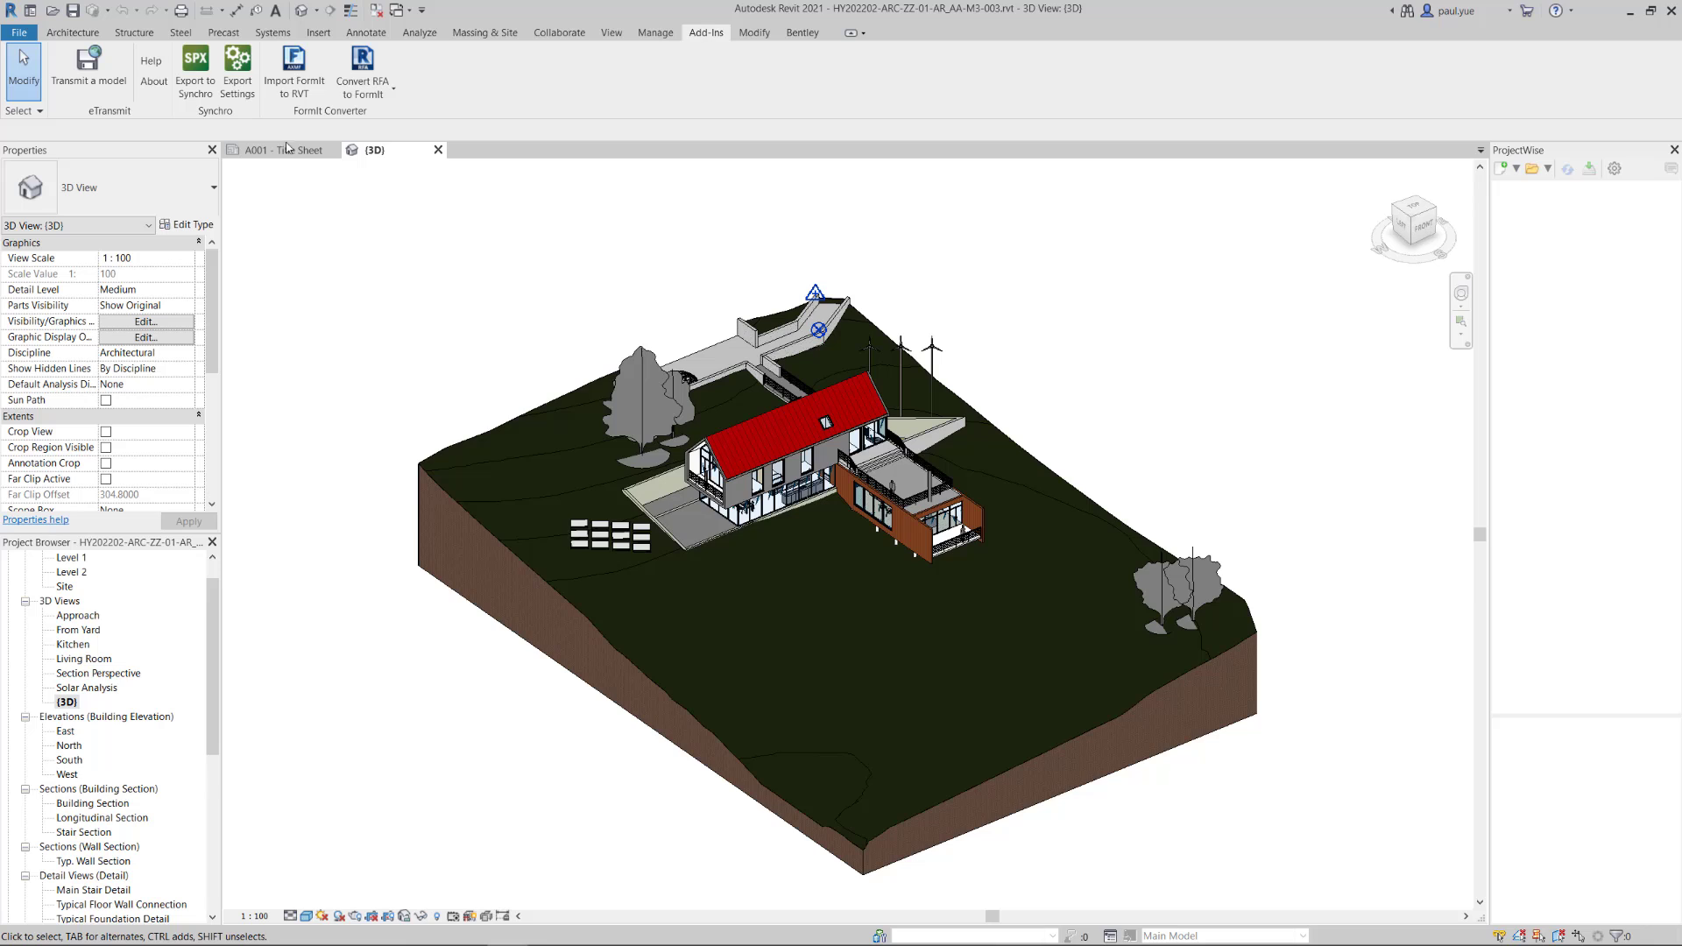
# Export the 3D view to Synchro, overwriting HY202202-ARC-ZZ-01-AR_AA-M3-003.spx.
pyautogui.click(198, 74)
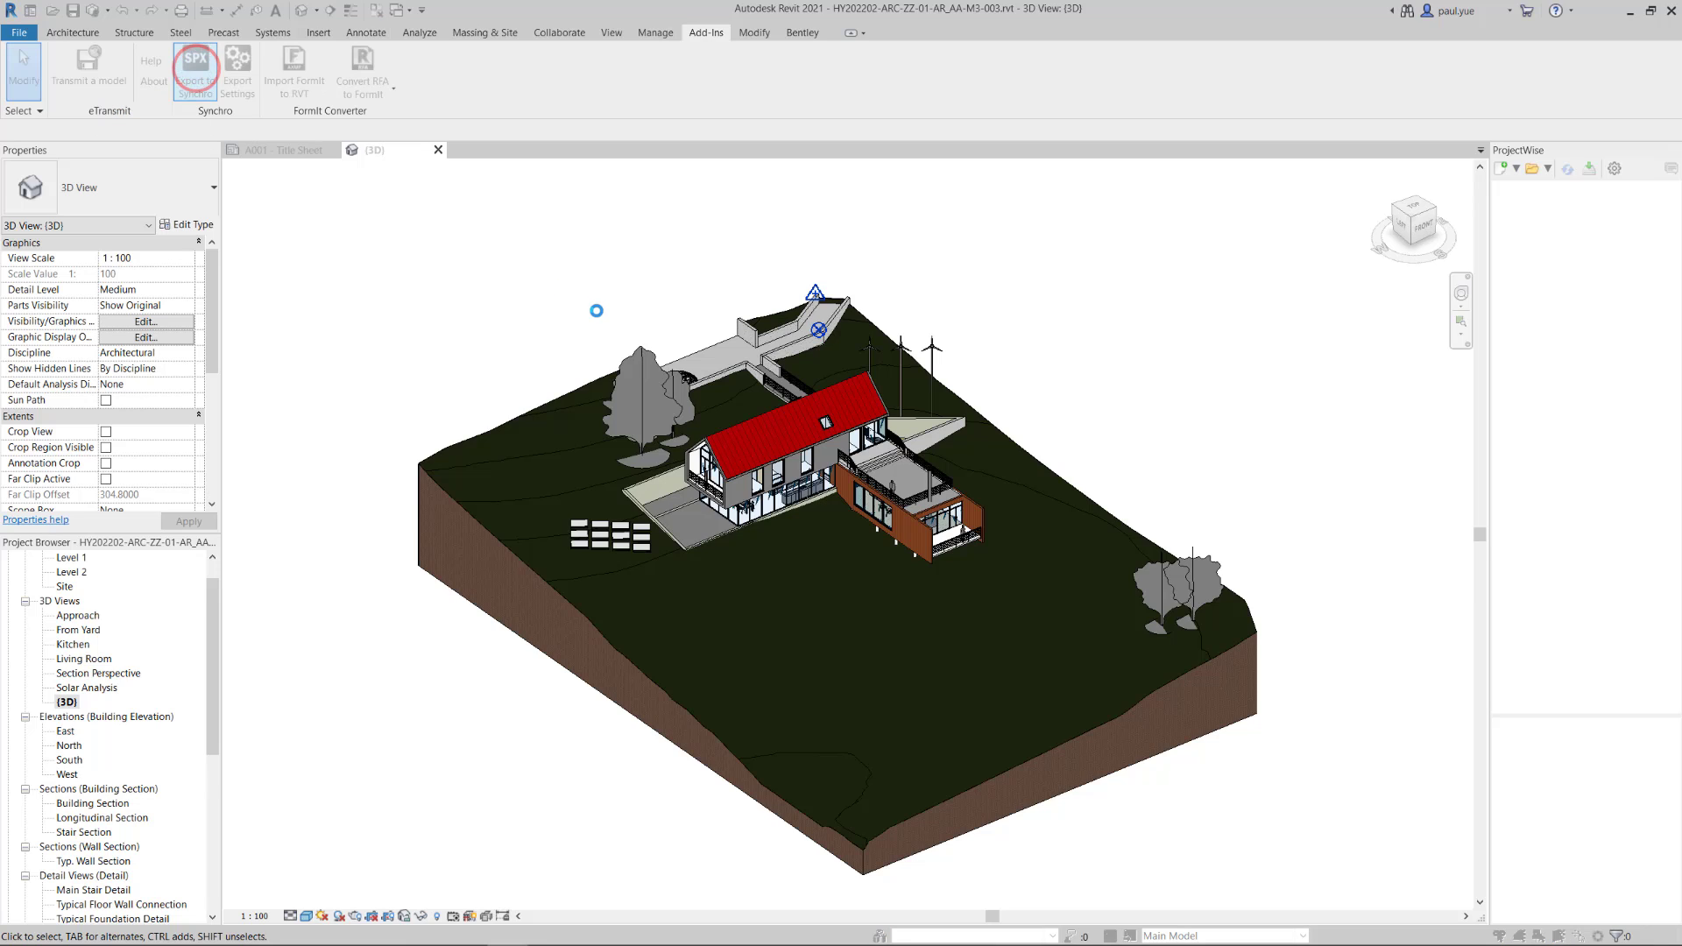
pyautogui.click(621, 300)
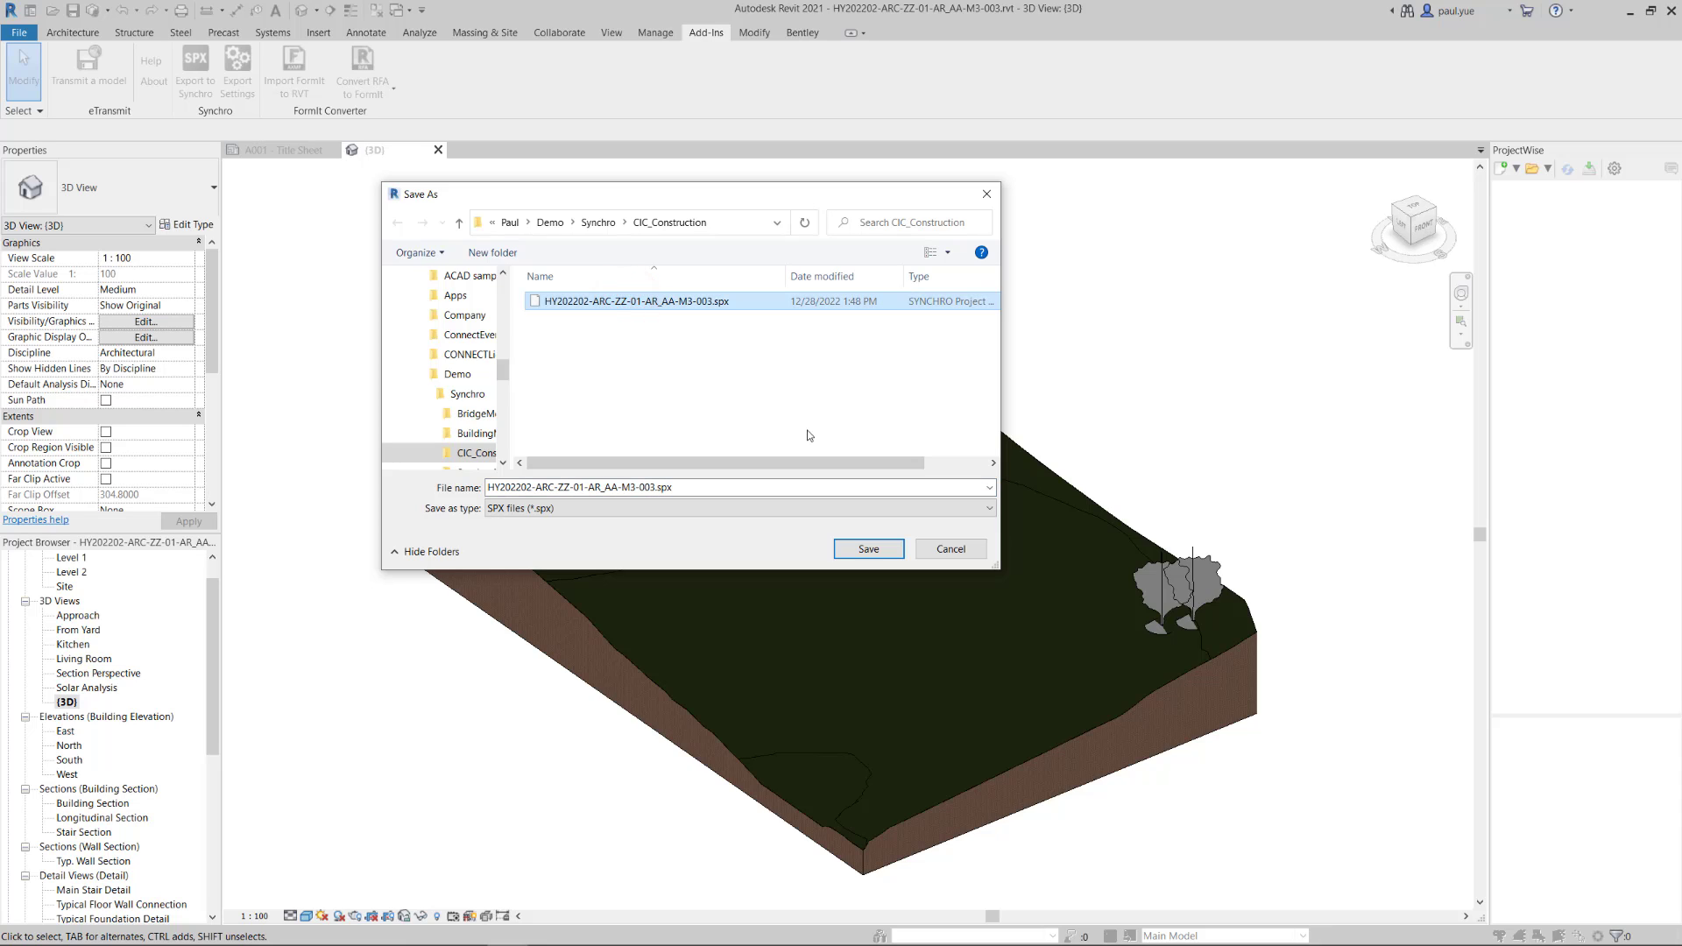
pyautogui.click(868, 551)
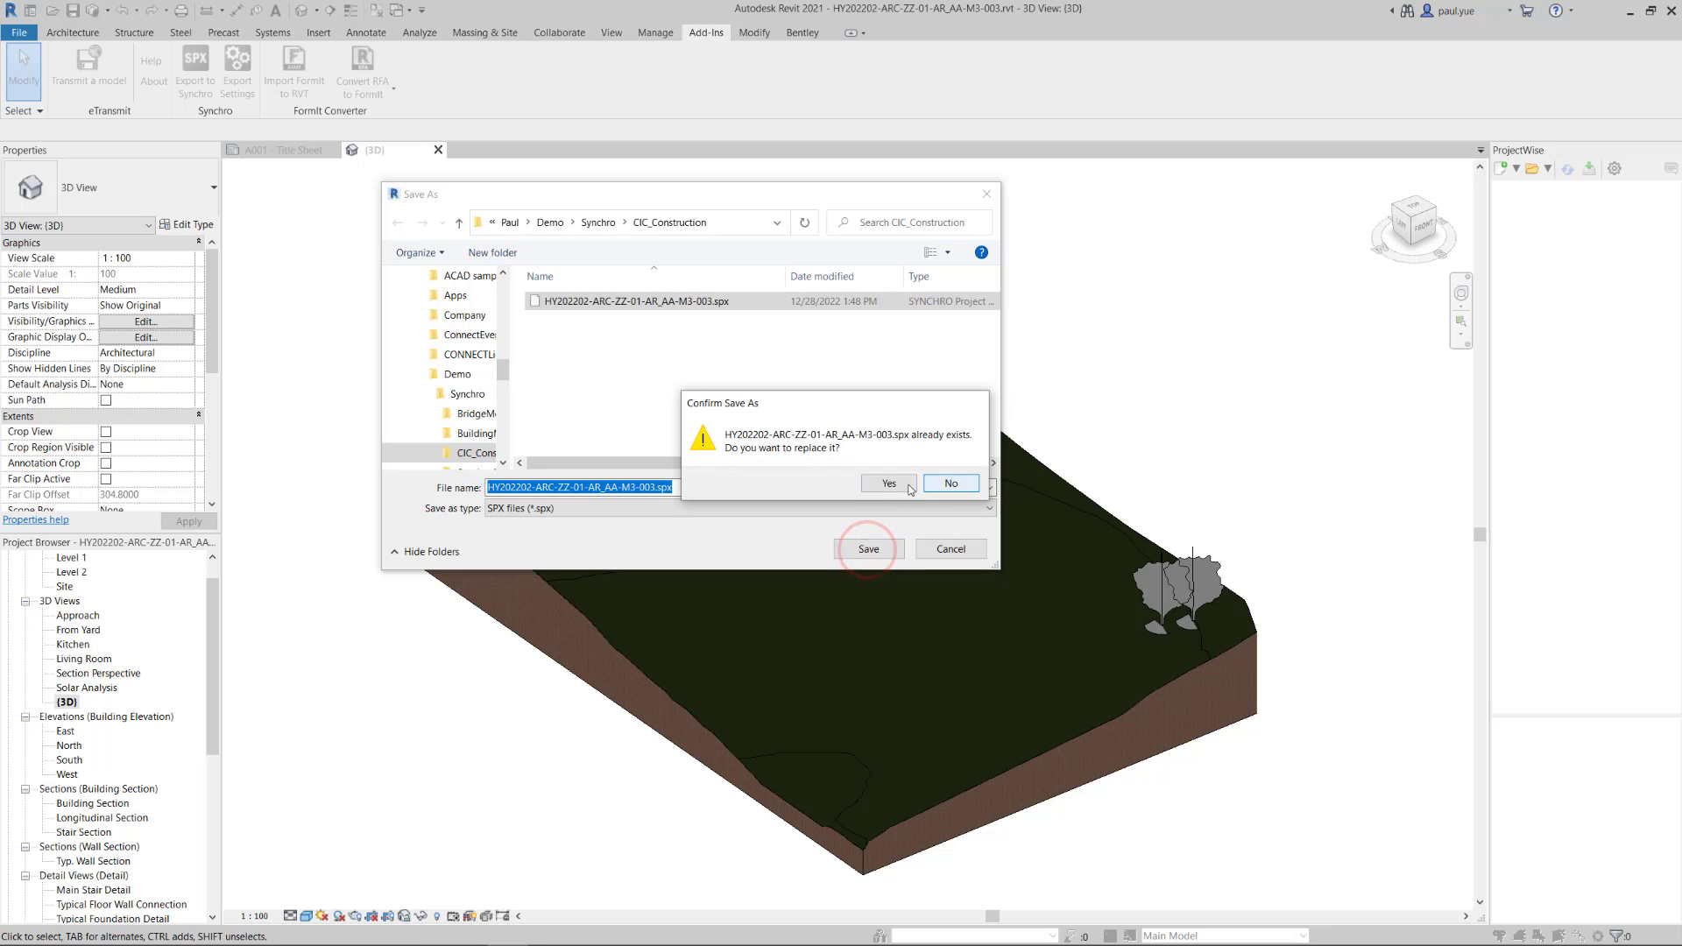
pyautogui.click(890, 485)
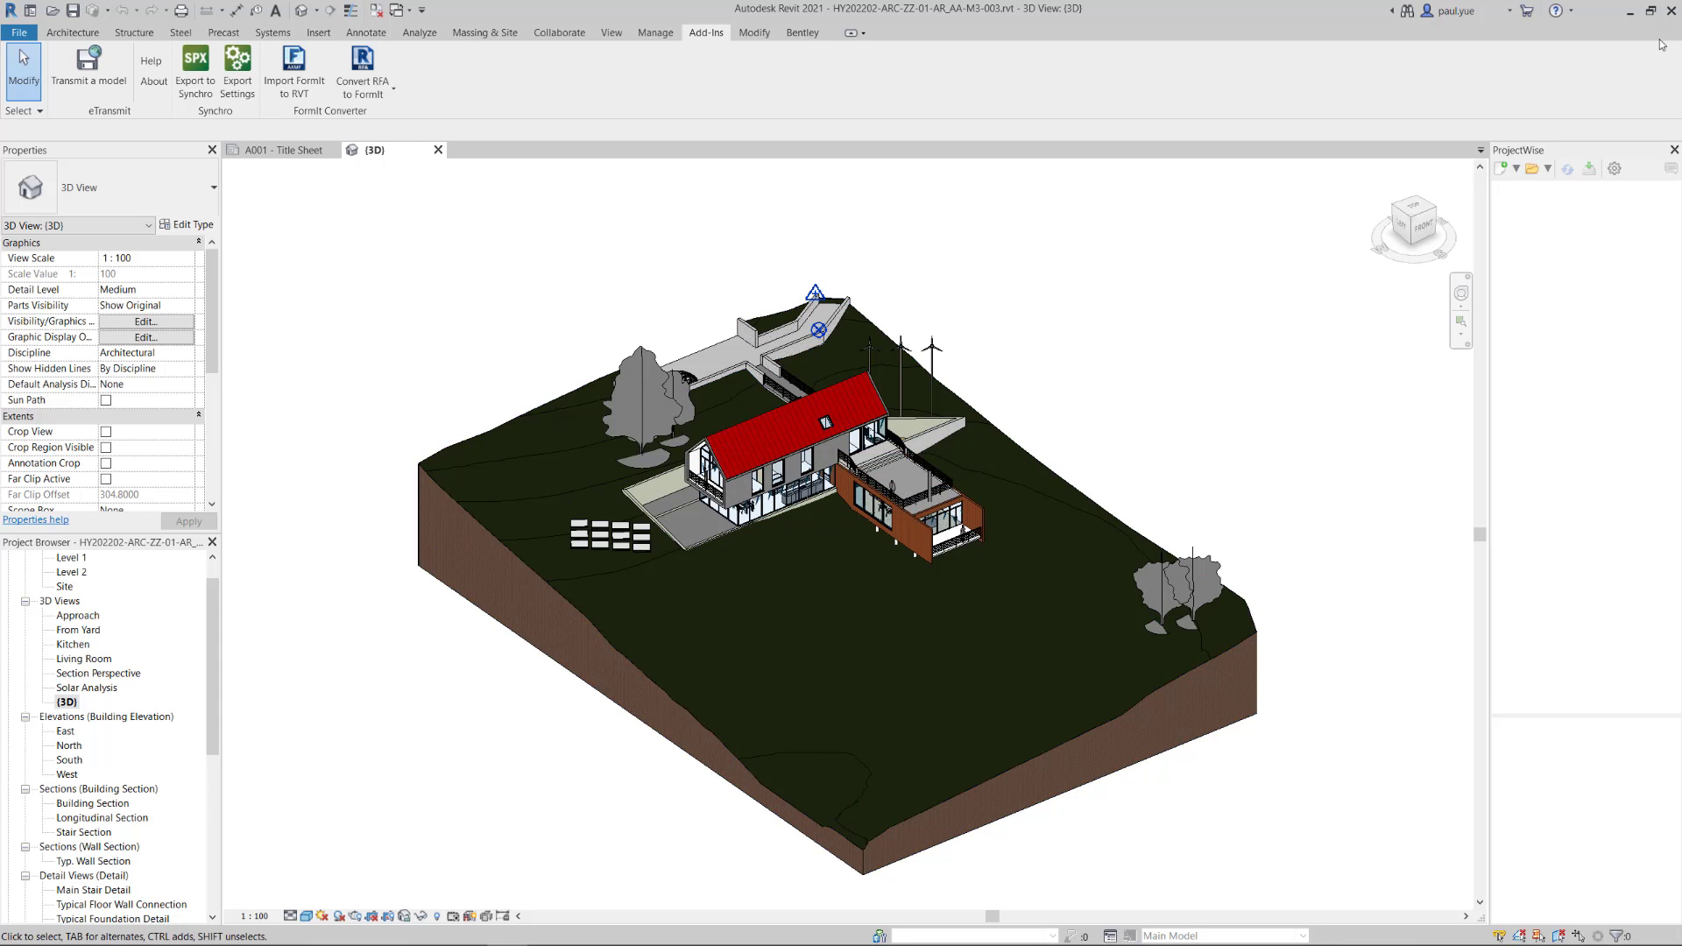
# Minimize Revit and show the File > Import formats list in the untitled SYNCHRO project.
pyautogui.click(1630, 10)
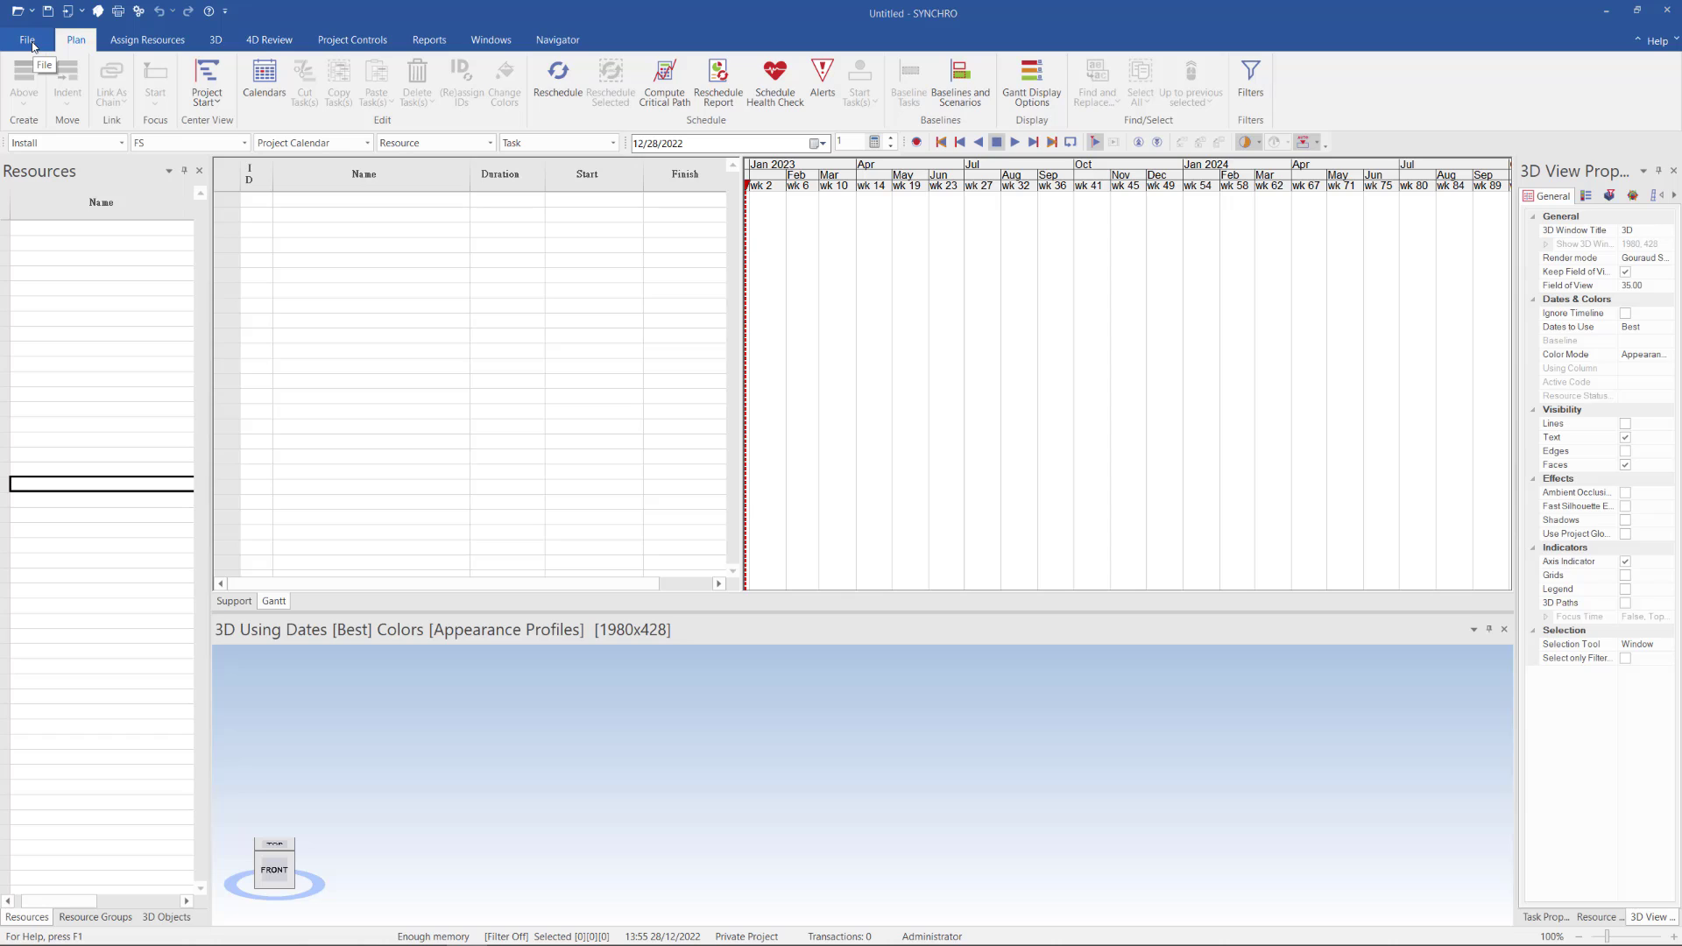
pyautogui.click(33, 44)
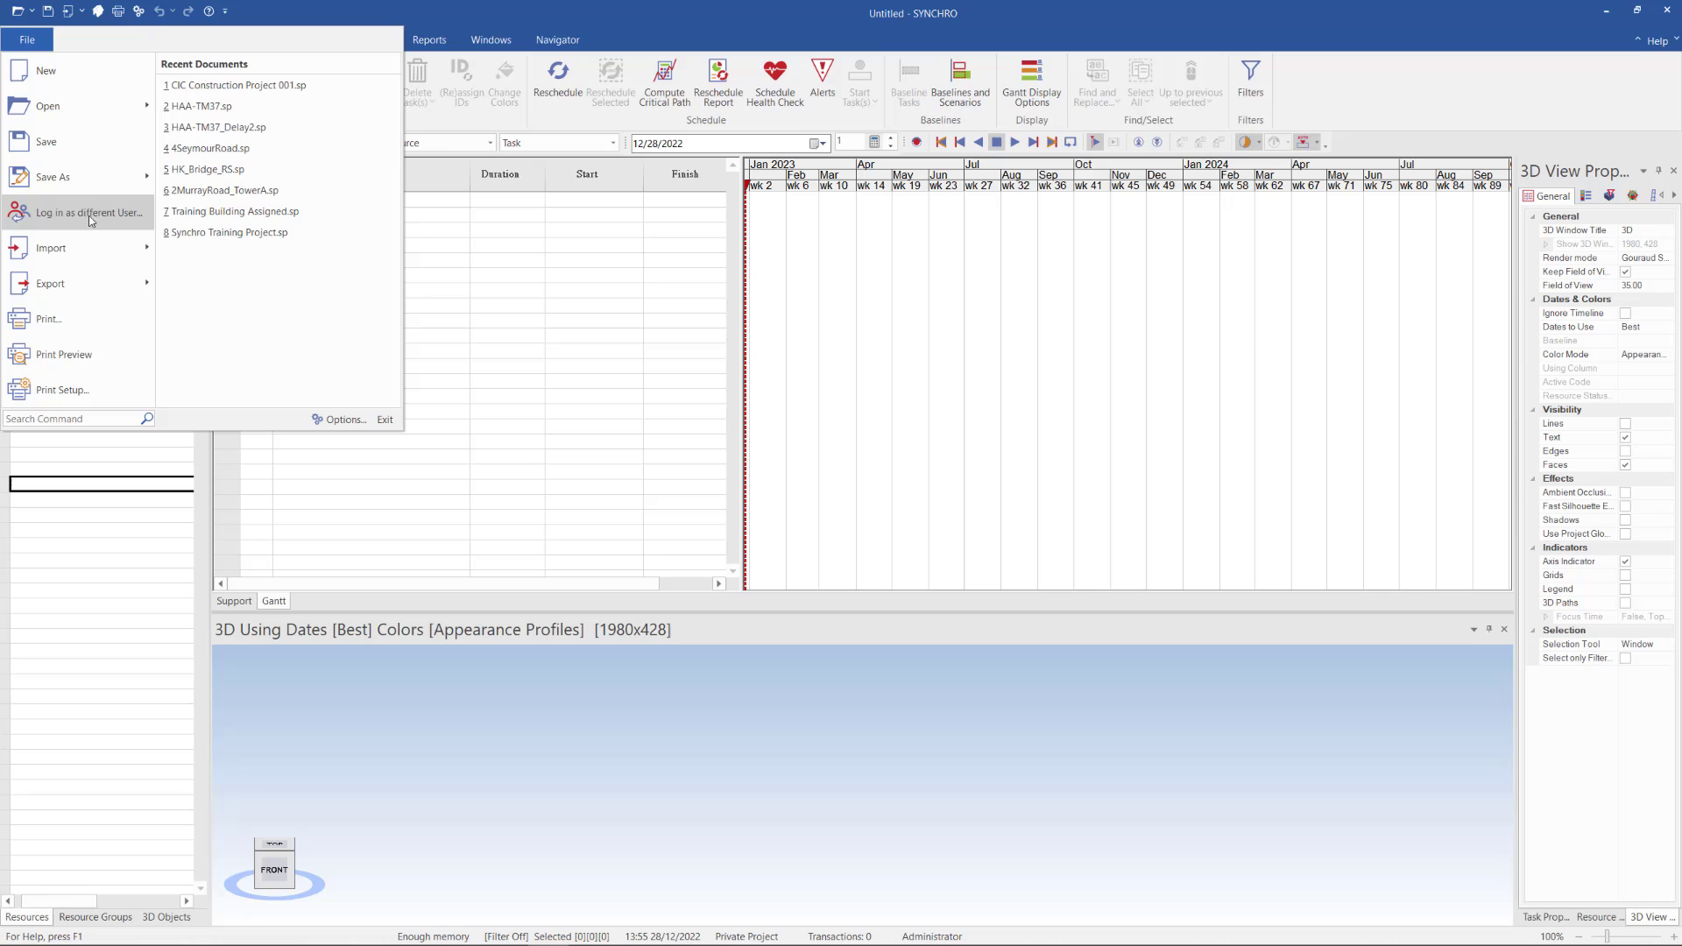
pyautogui.moveTo(98, 240)
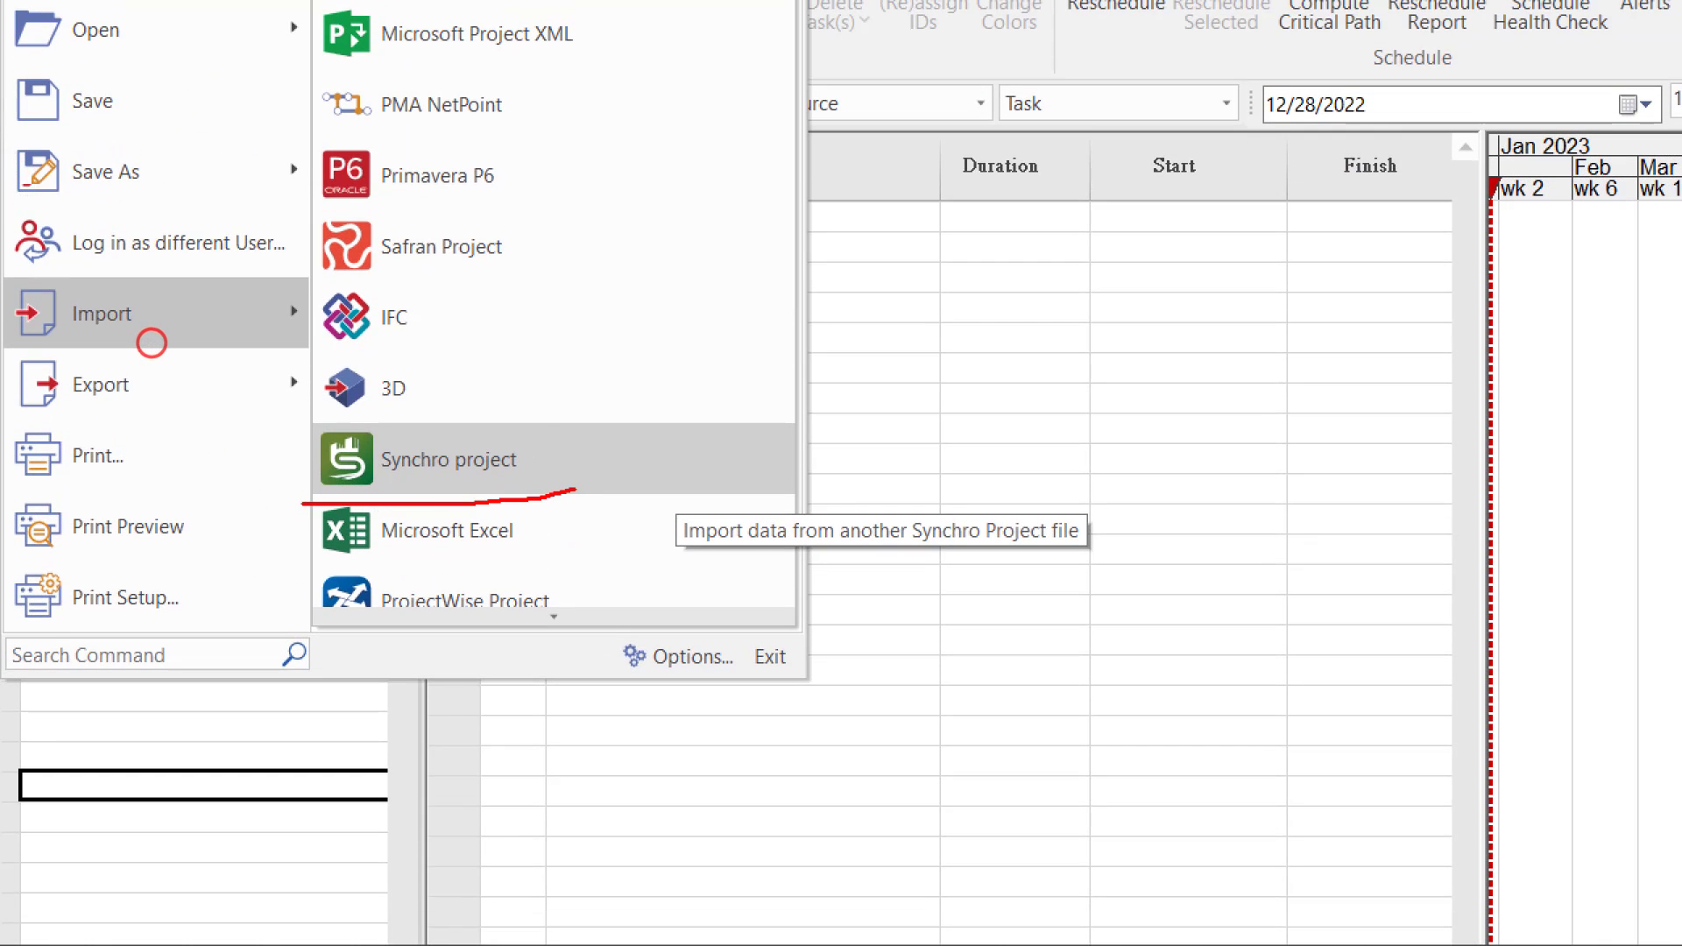
pyautogui.moveTo(445, 409)
pyautogui.mouseDown()
pyautogui.moveTo(298, 432)
pyautogui.moveTo(325, 494)
pyautogui.mouseUp()
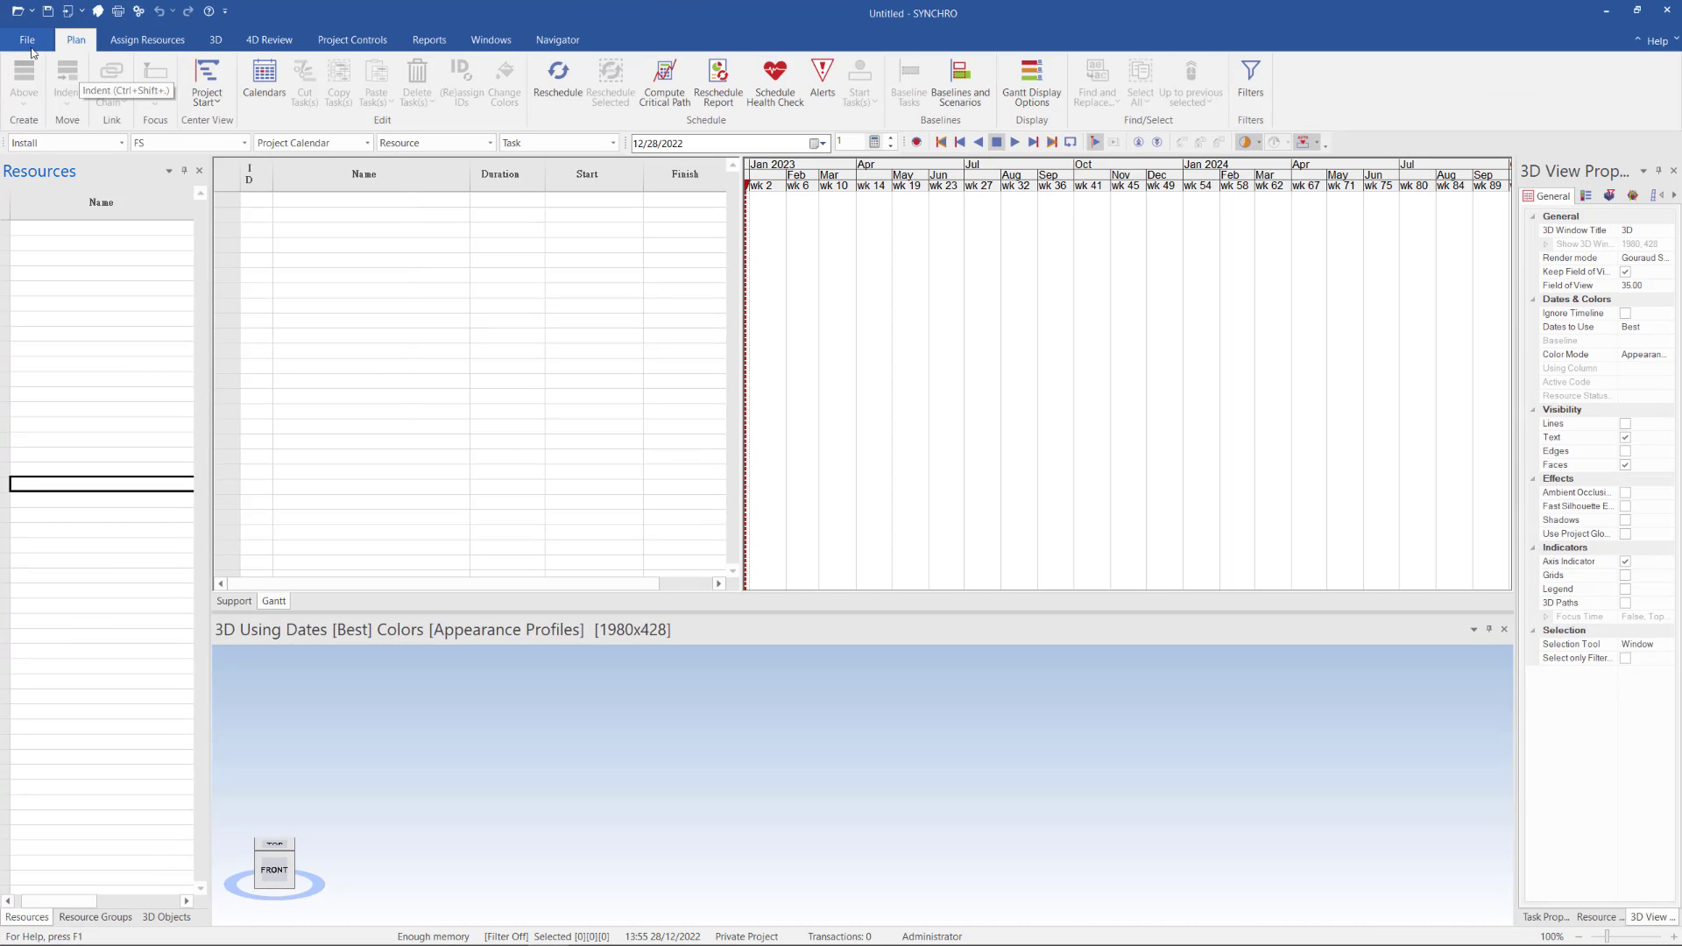
pyautogui.click(29, 44)
pyautogui.click(54, 248)
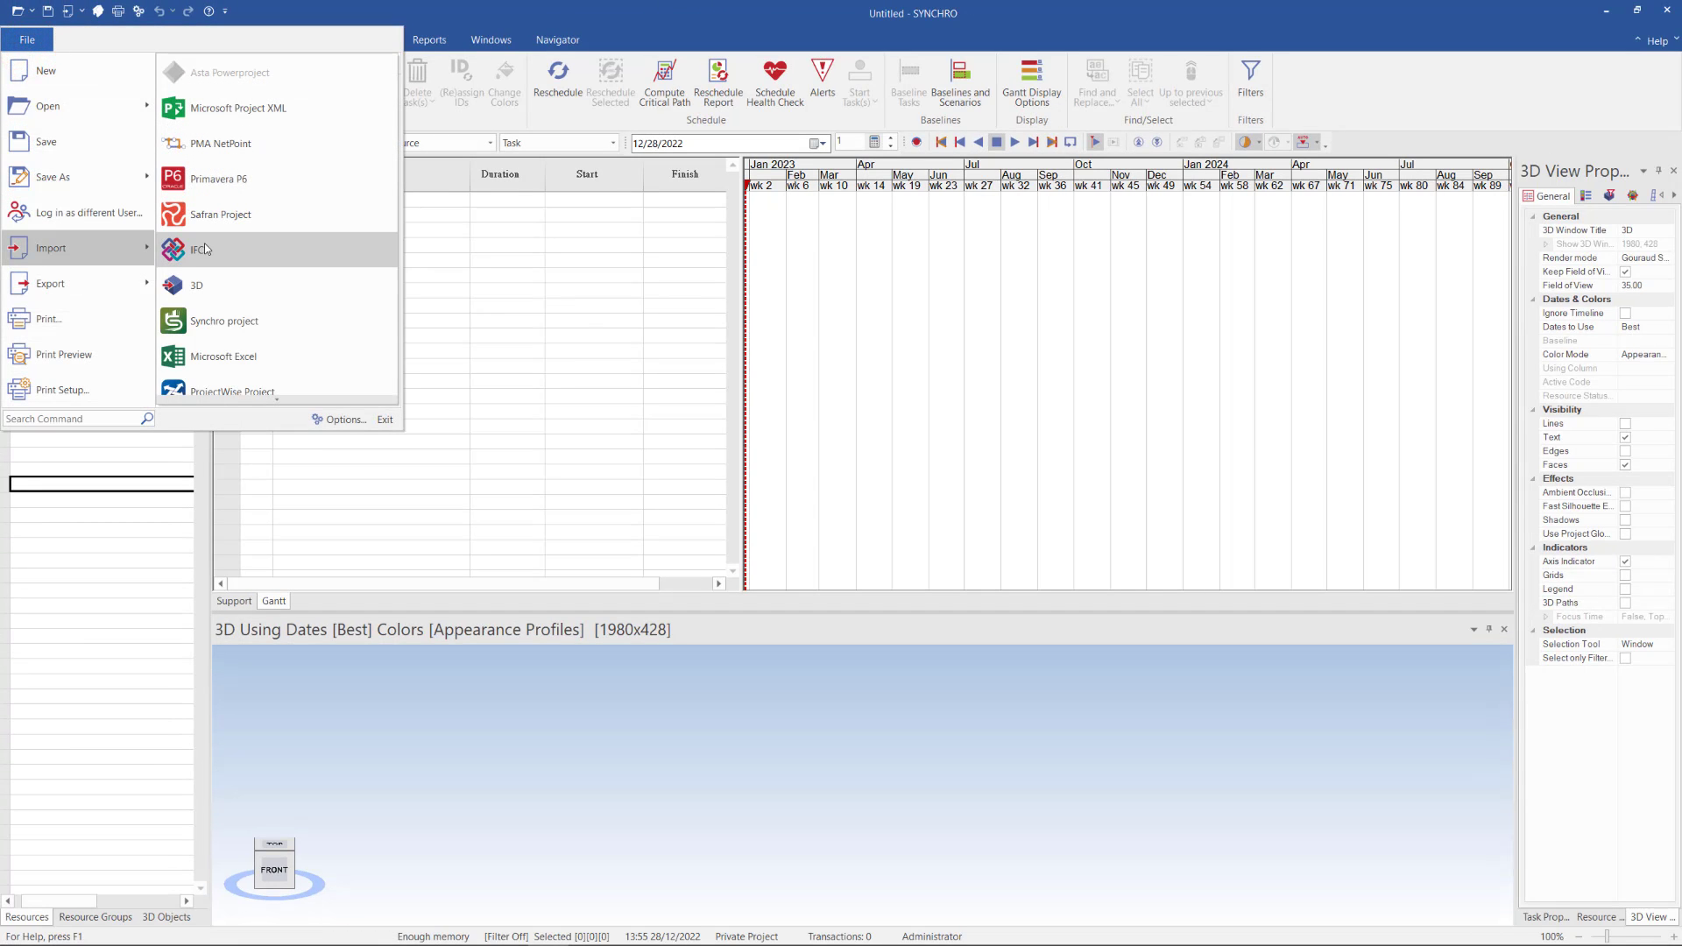
# Import HY202202-ARC-ZZ-01-AR_AA-M3-003.spx through the import wizard, creating 618 resources.
pyautogui.hotkey('ctrl', 'o')
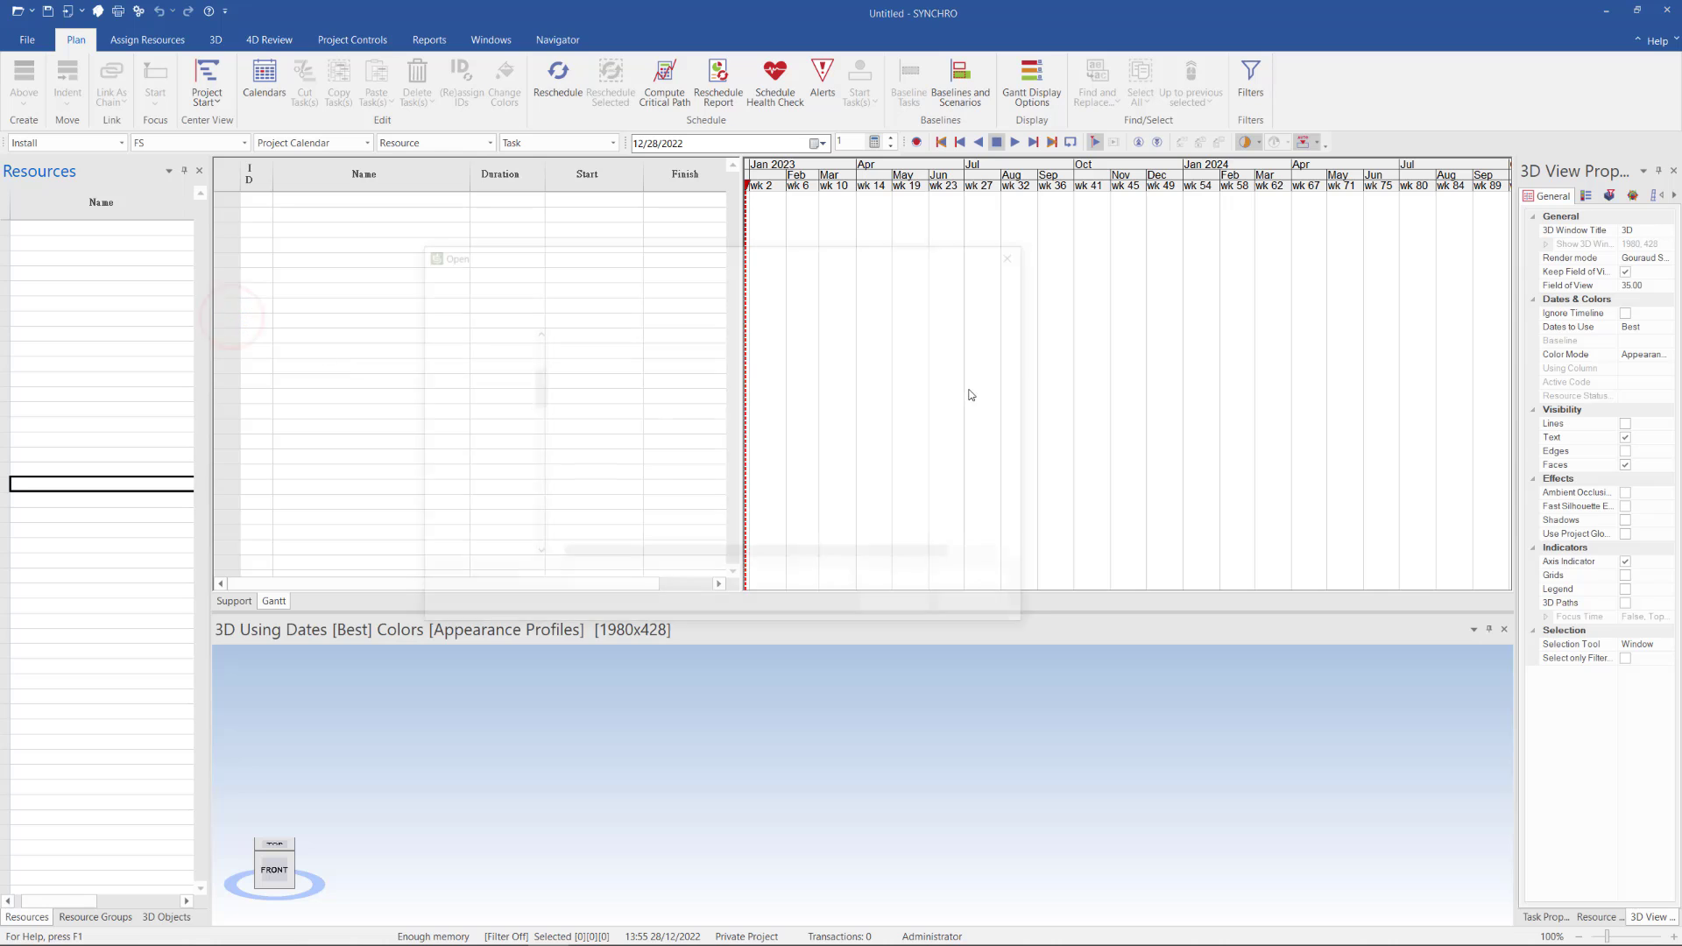
pyautogui.click(758, 263)
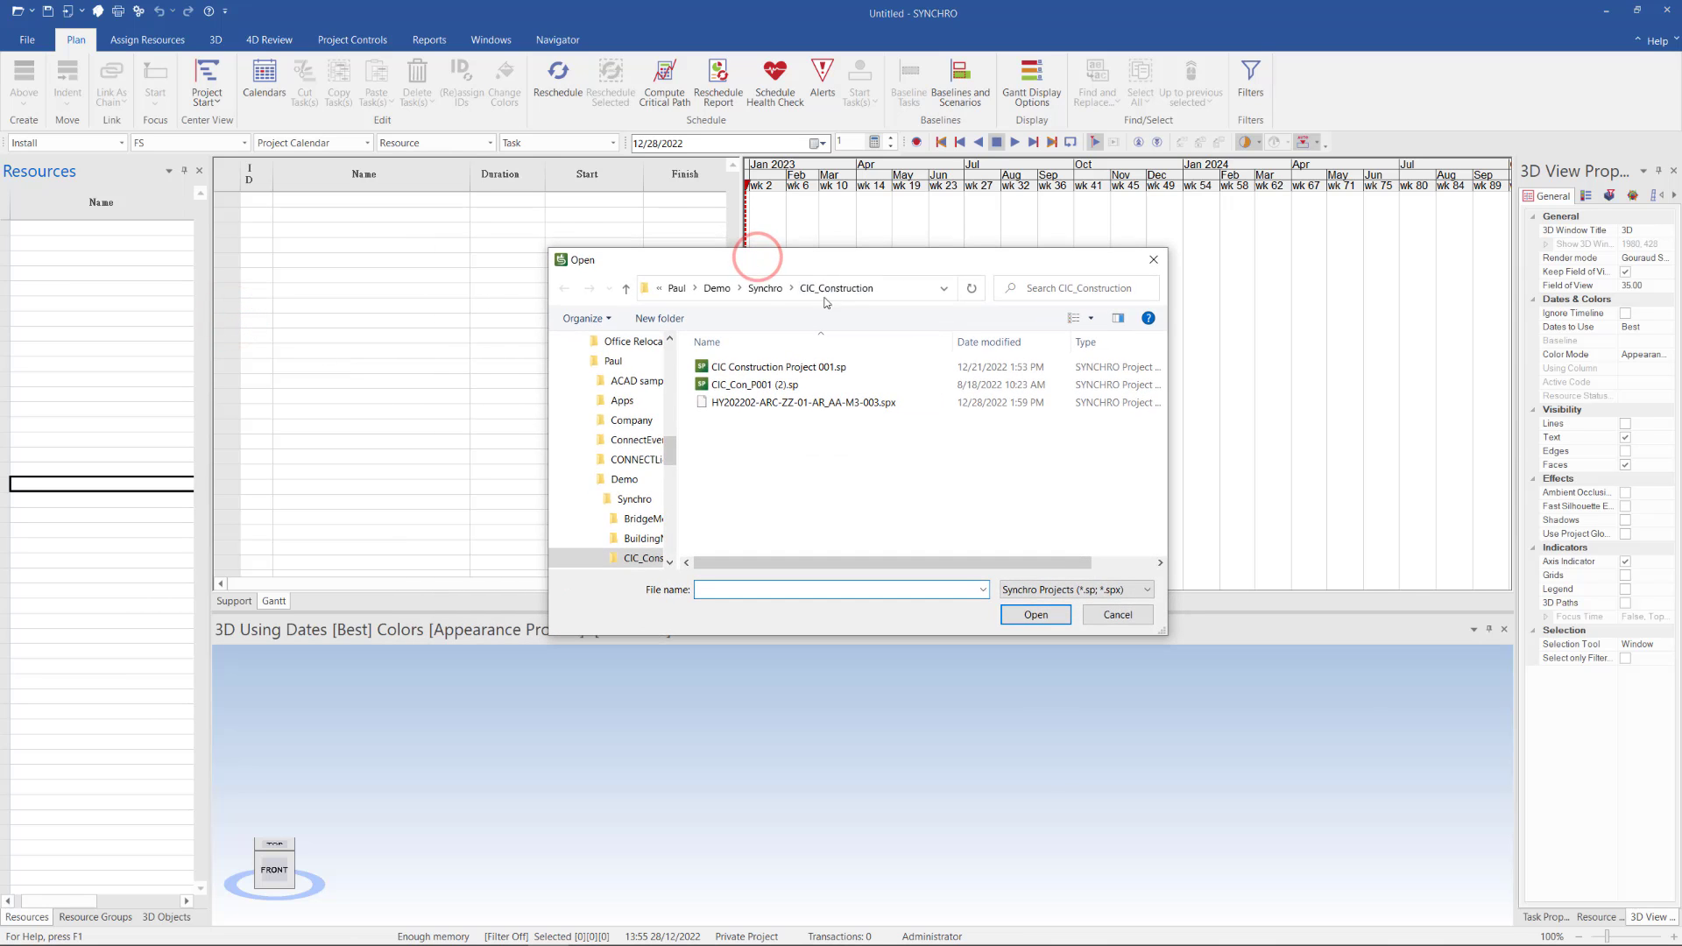
pyautogui.click(839, 405)
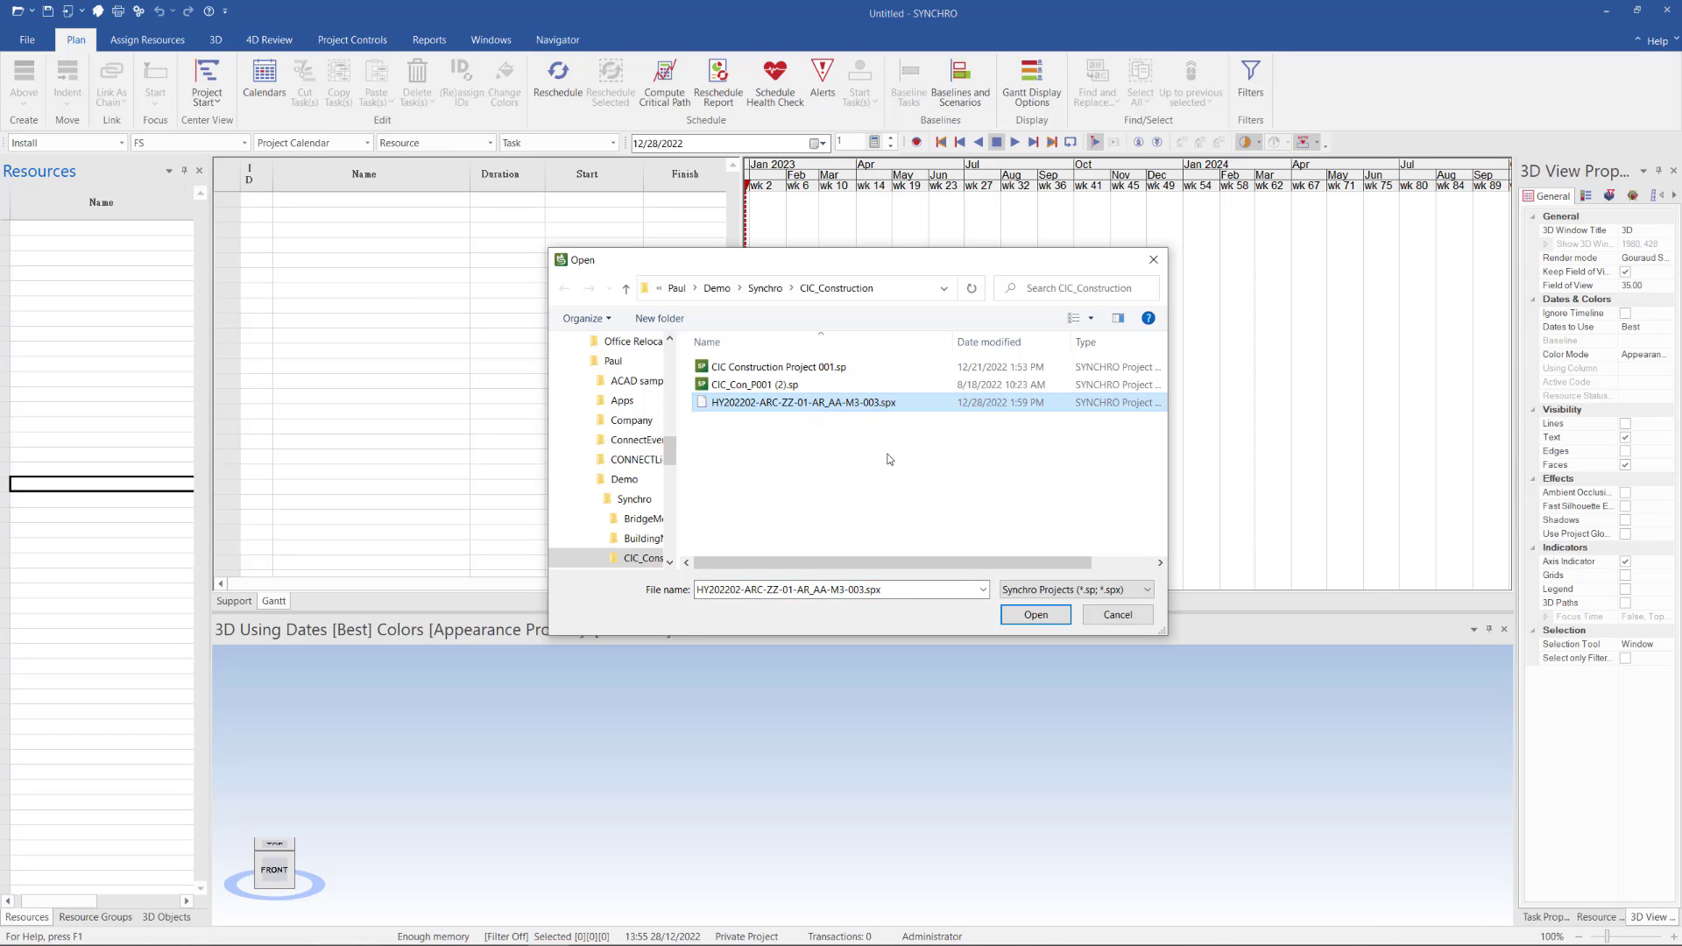
pyautogui.click(1036, 616)
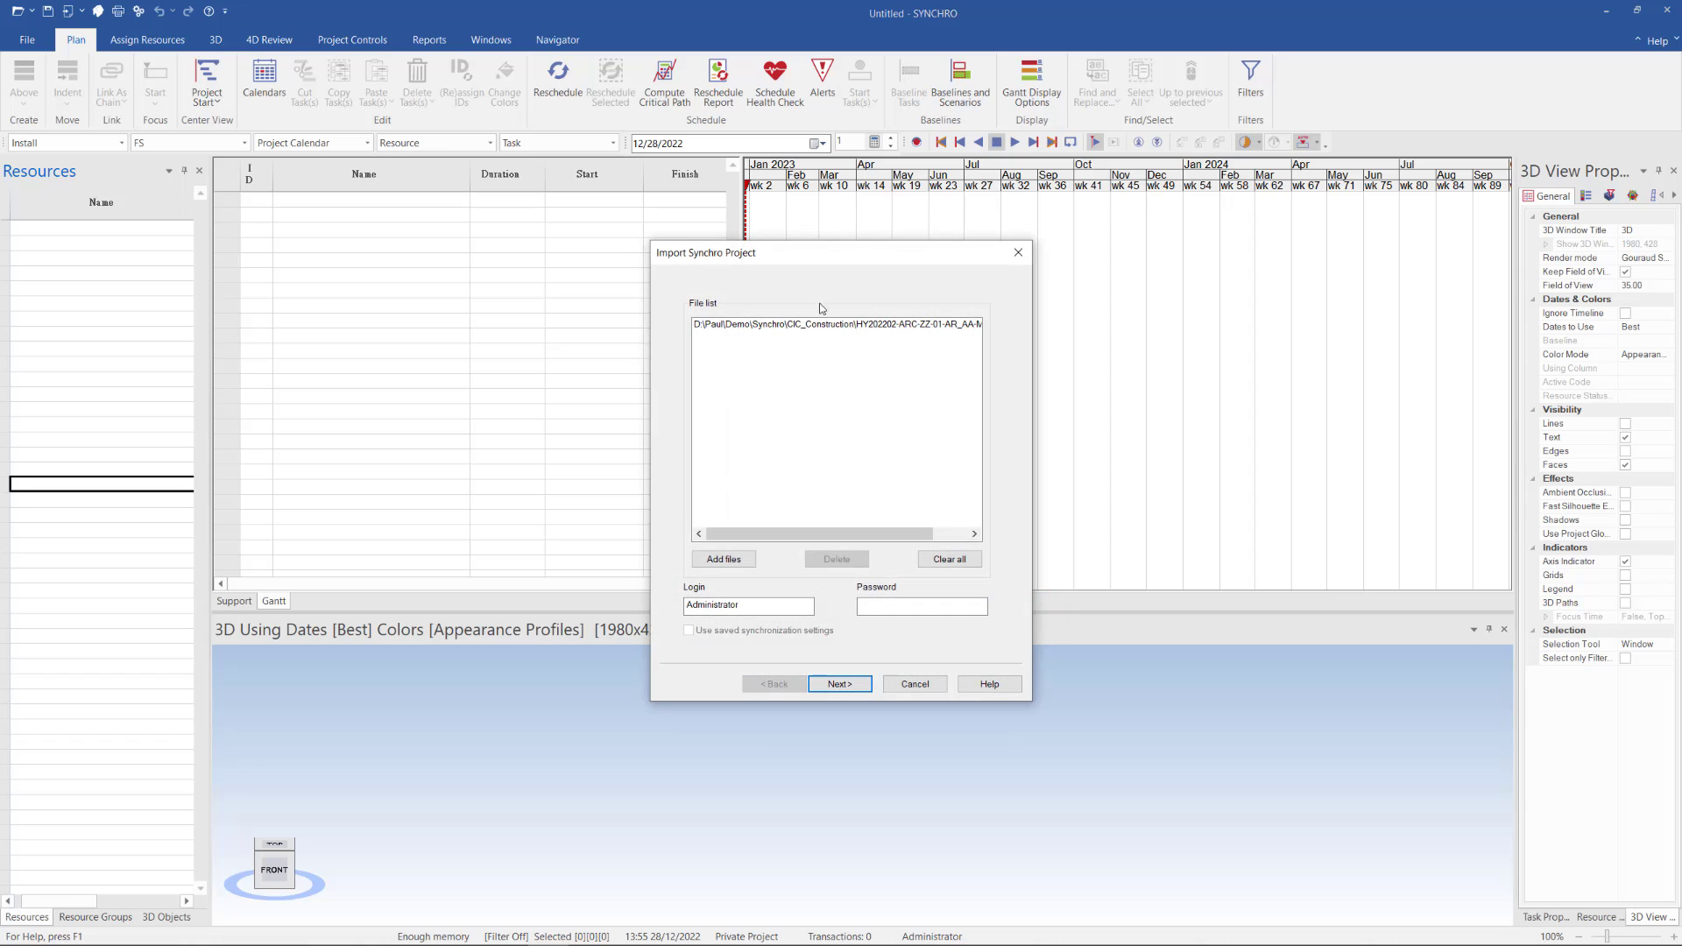
pyautogui.moveTo(824, 261); pyautogui.dragTo(793, 239)
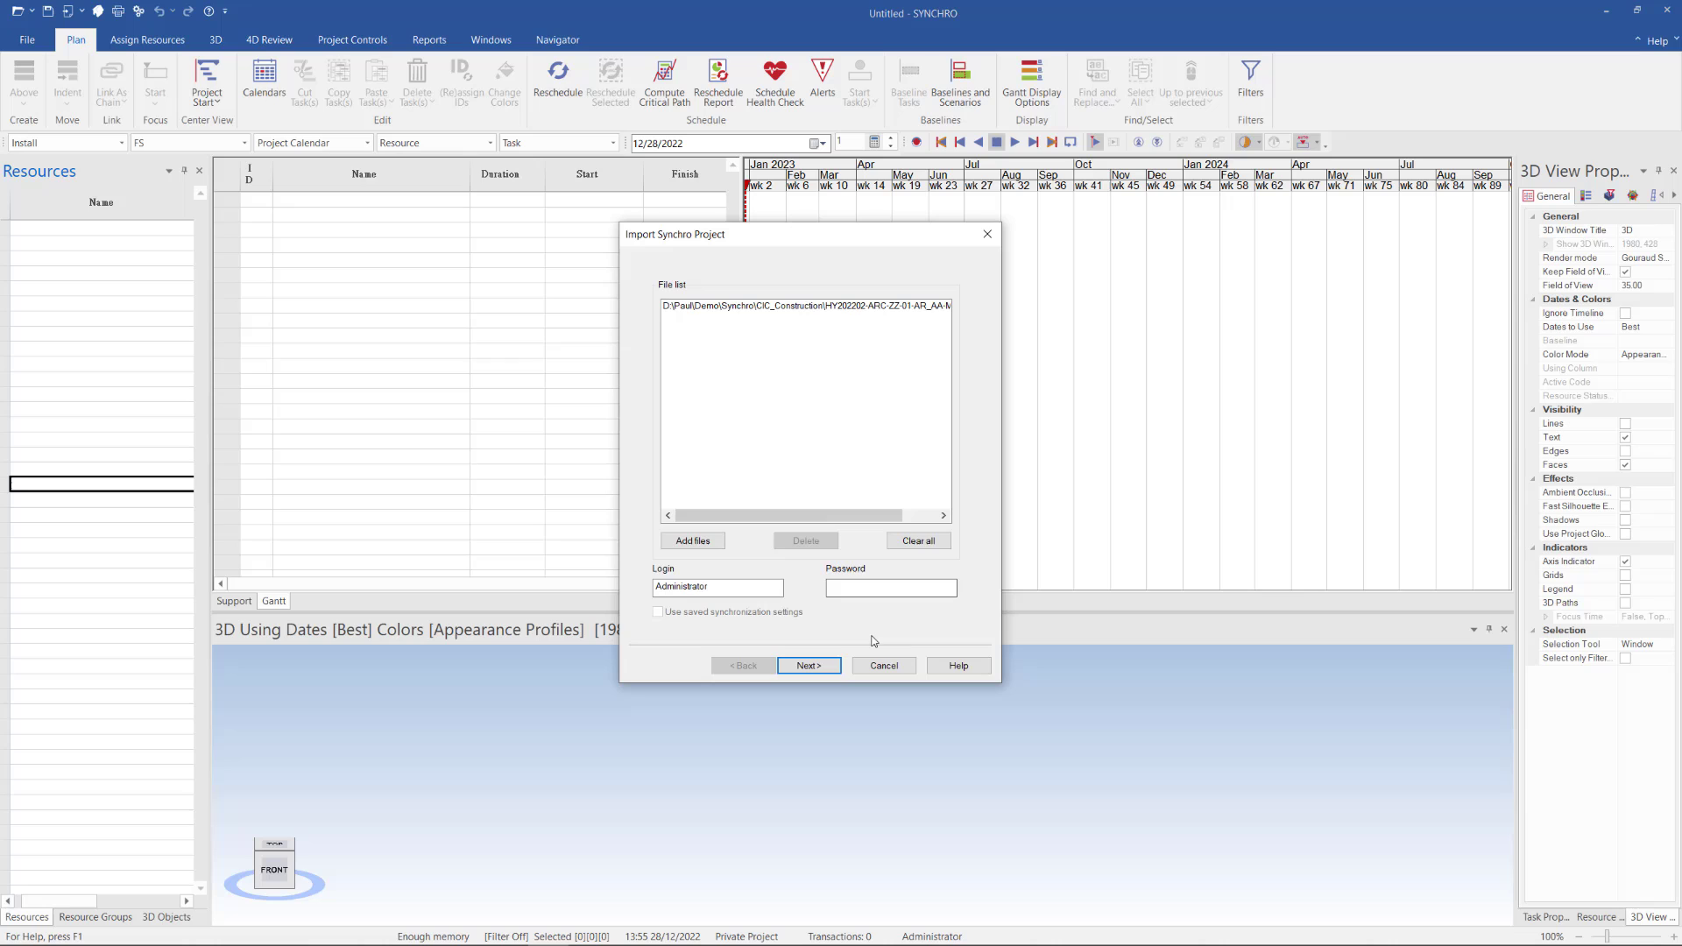
pyautogui.click(809, 667)
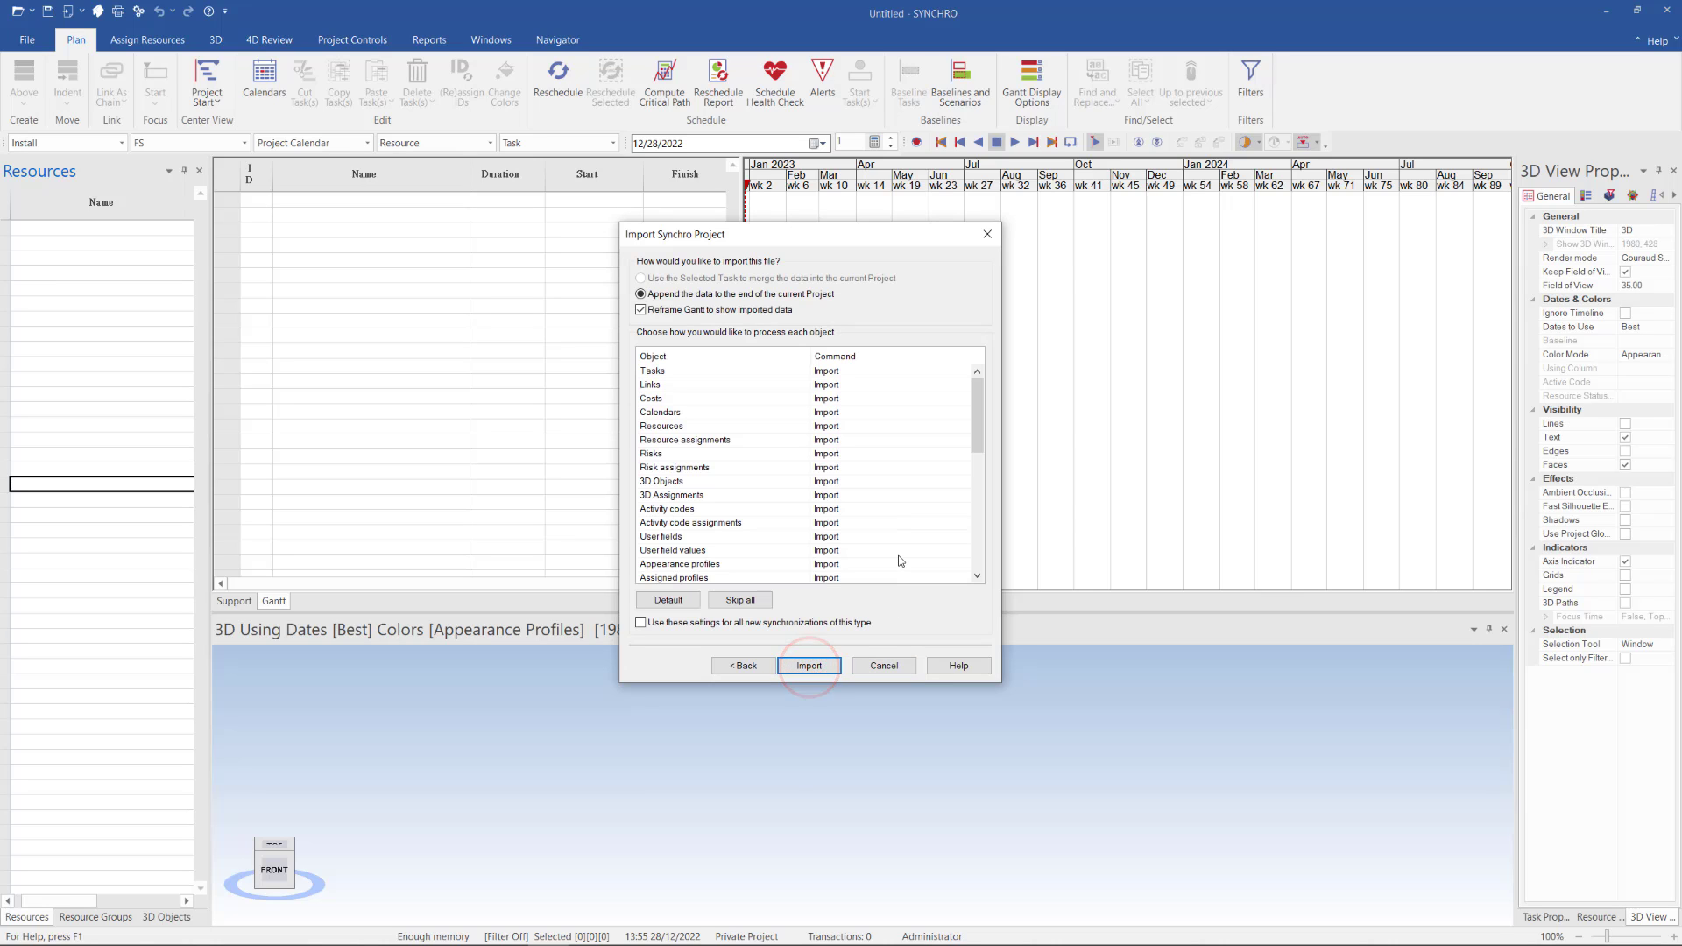
pyautogui.moveTo(974, 409); pyautogui.dragTo(973, 526)
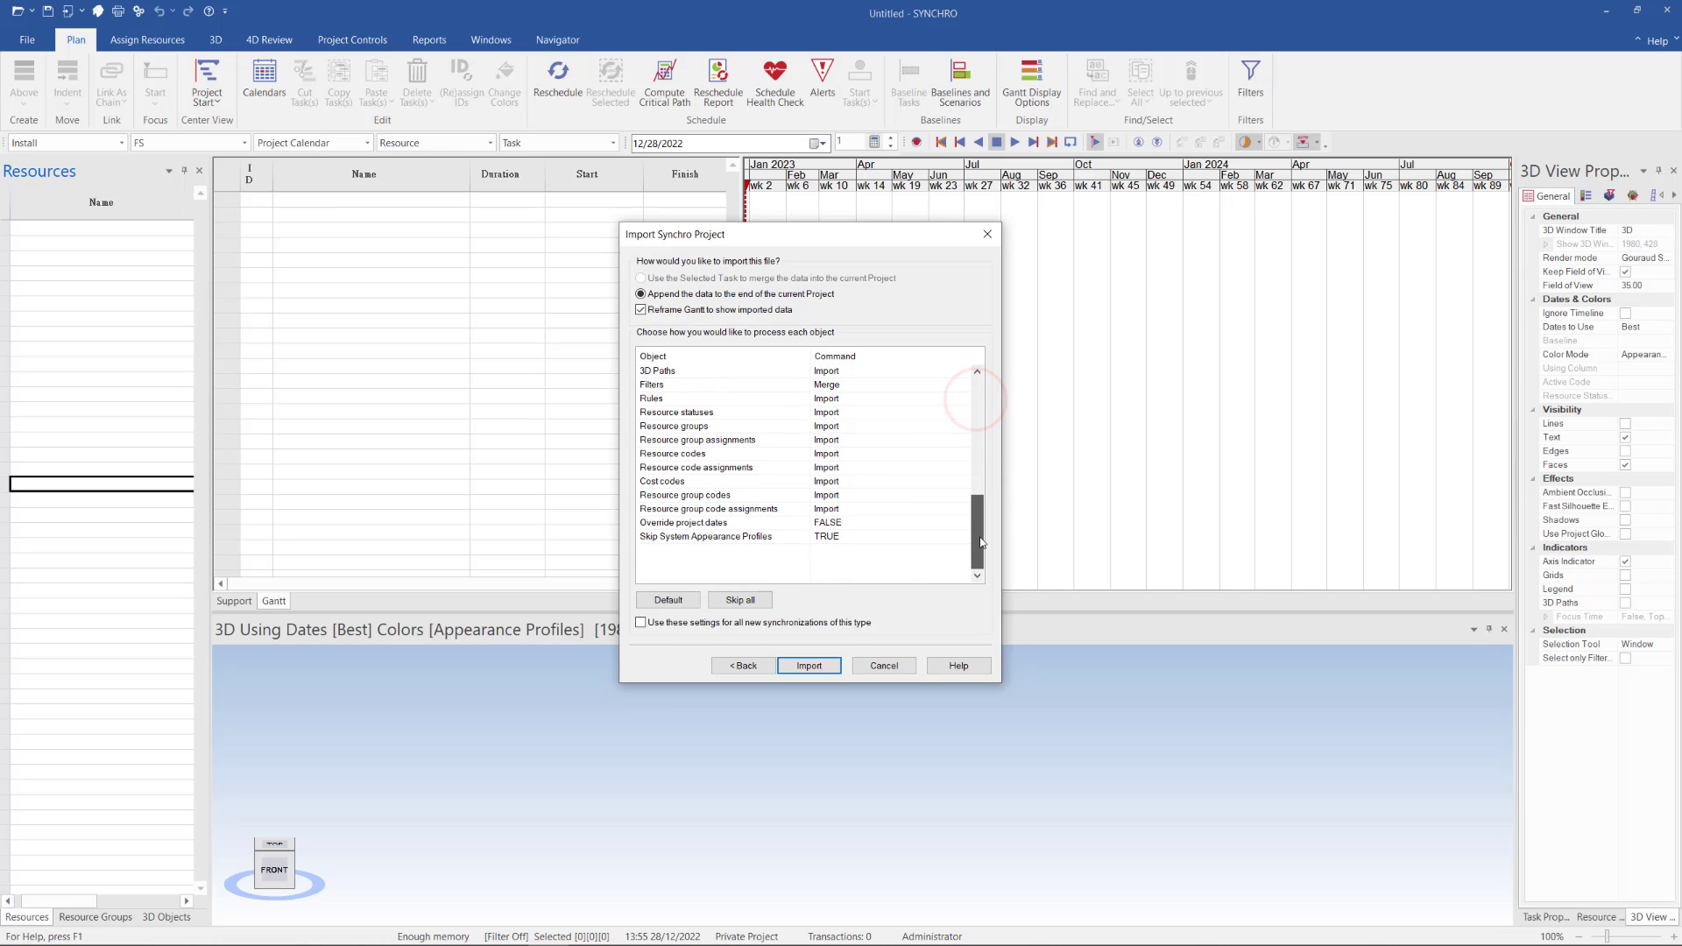
pyautogui.click(808, 667)
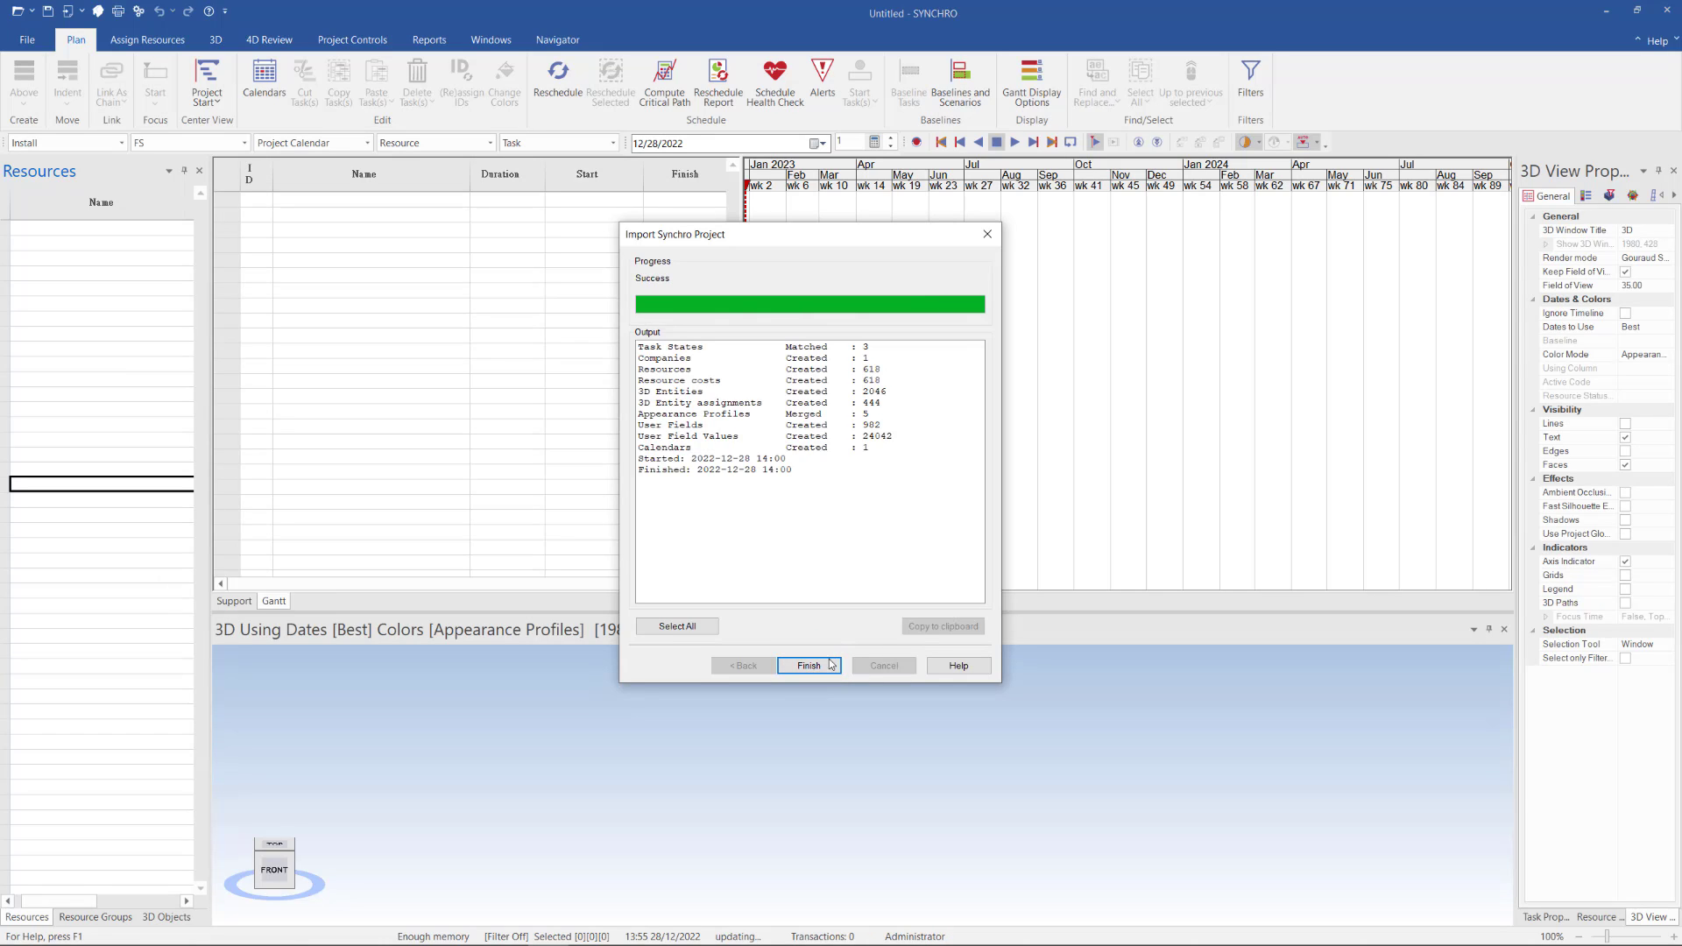
pyautogui.click(806, 668)
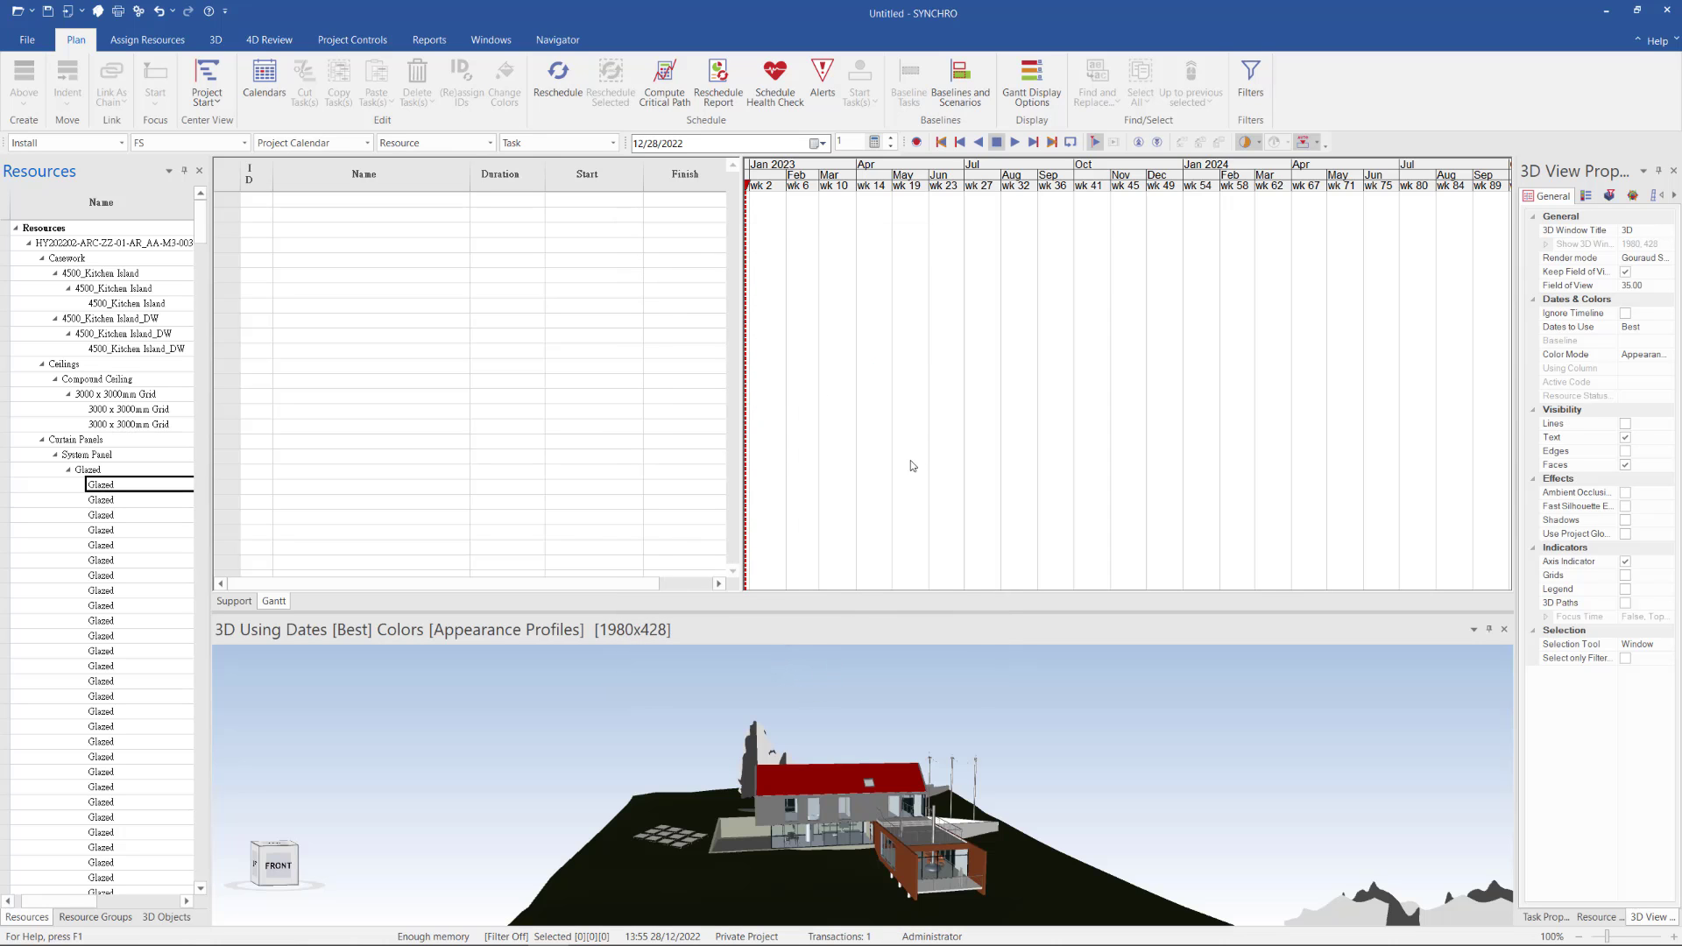
# Orbit the house model and inspect its expanded 3D Objects tree before returning to Resources.
pyautogui.moveTo(657, 812); pyautogui.dragTo(738, 830, button='middle')
pyautogui.scroll(3, 828, 792)
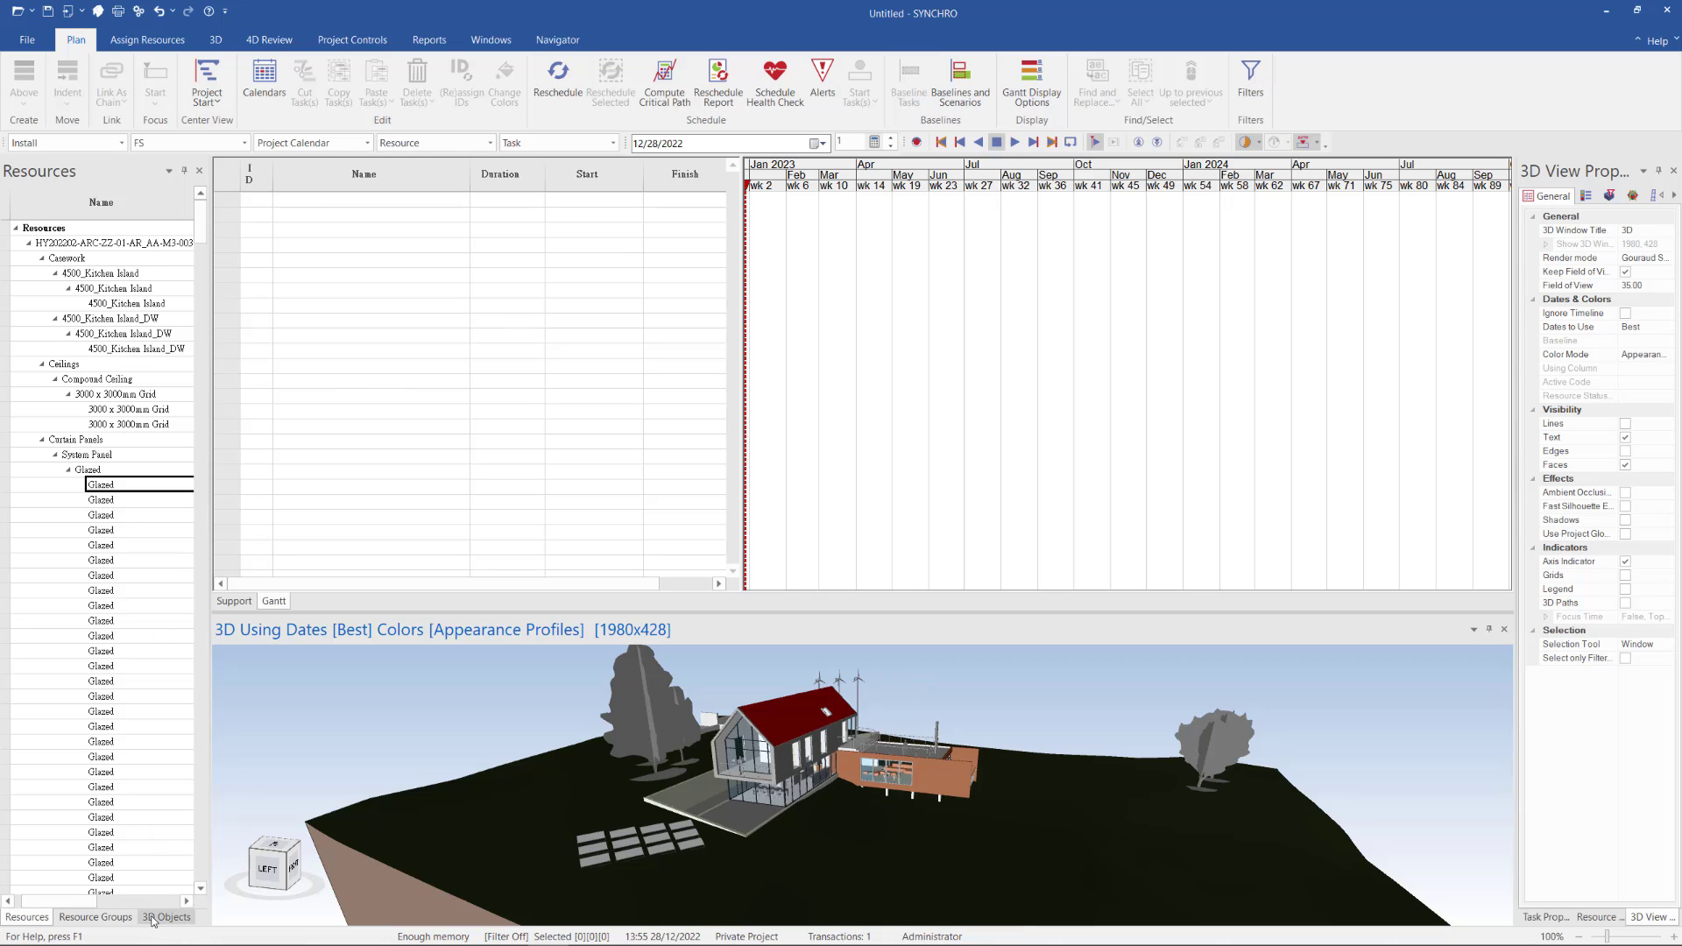
pyautogui.click(167, 916)
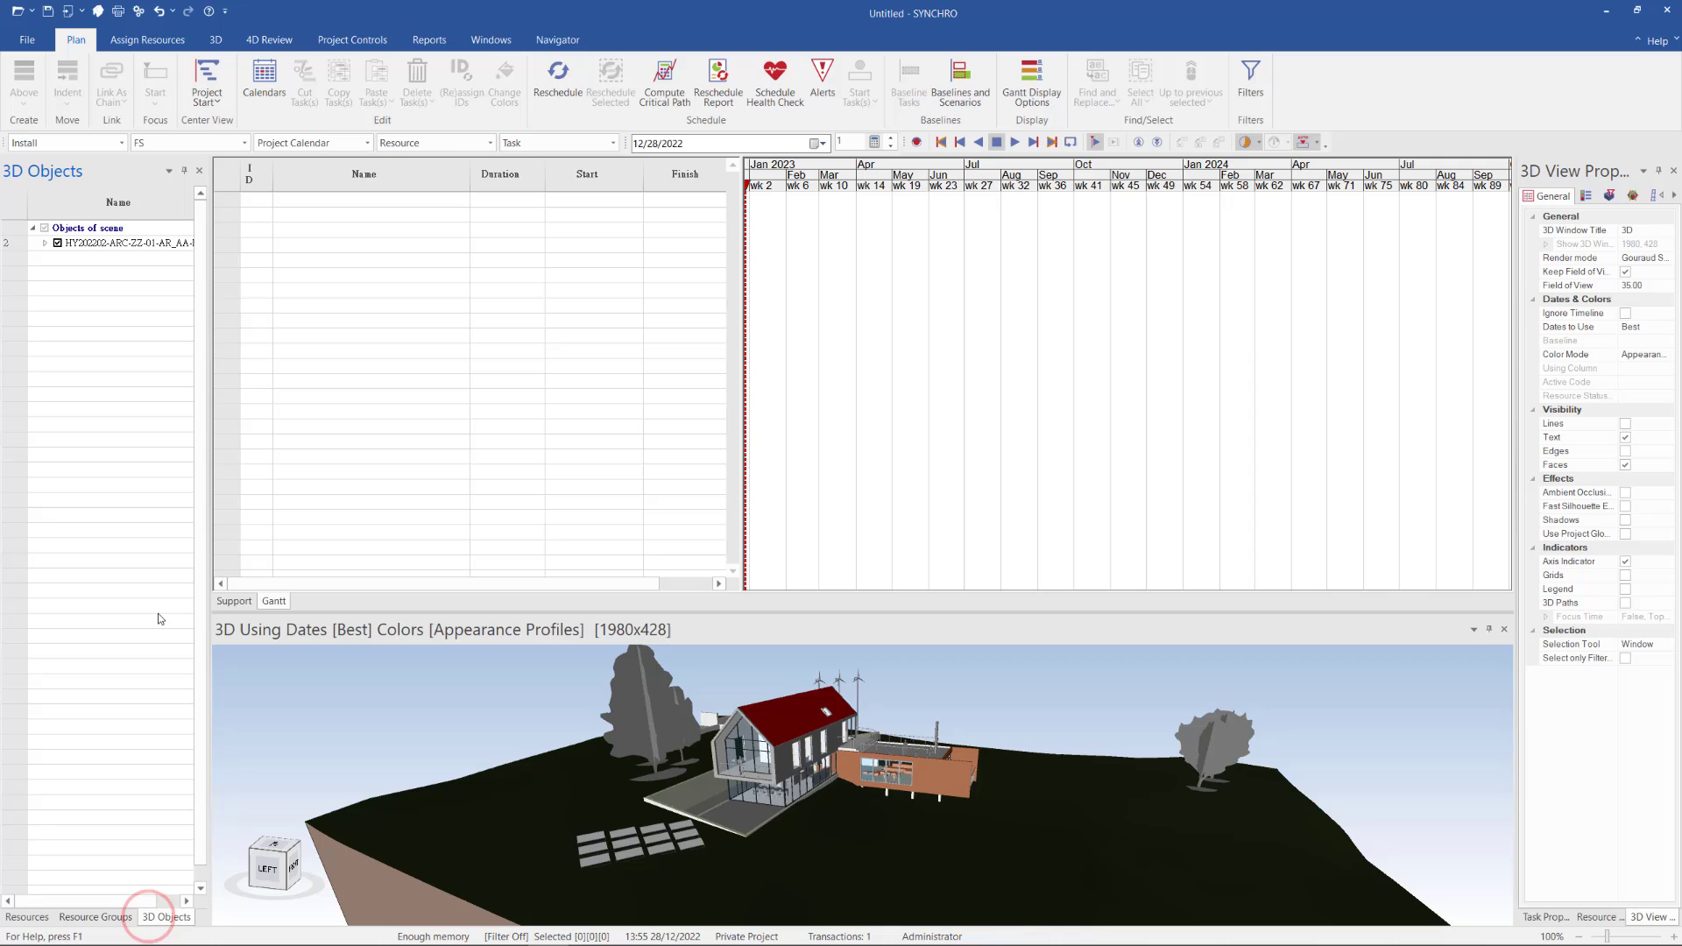
pyautogui.click(45, 242)
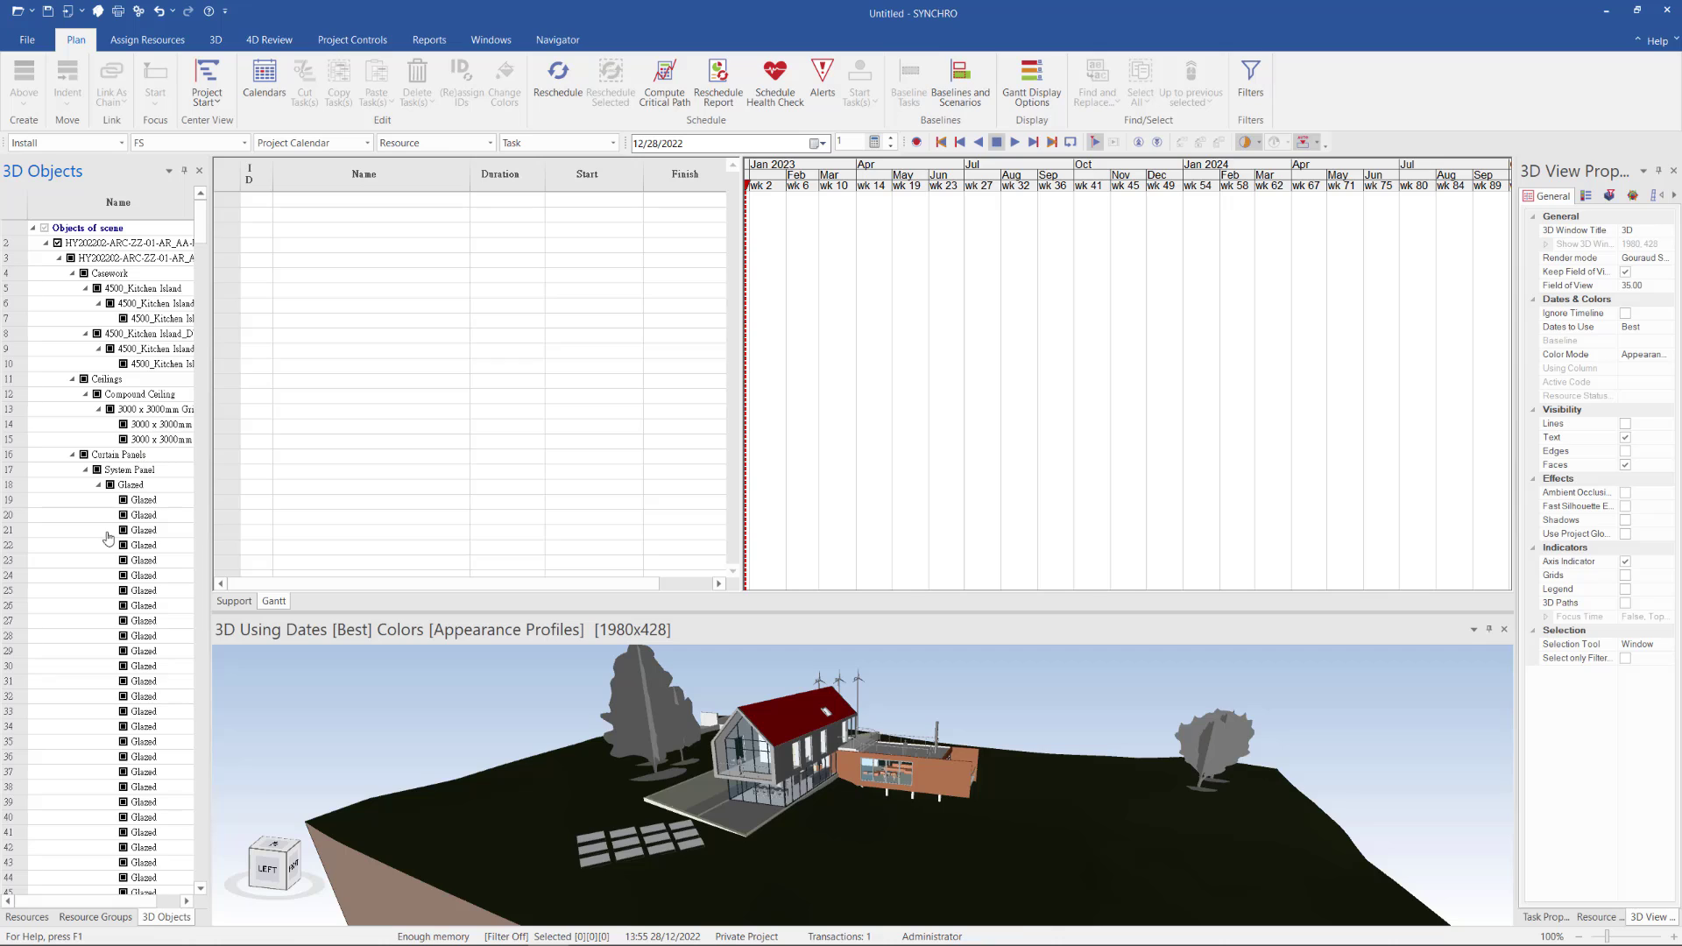
pyautogui.click(27, 917)
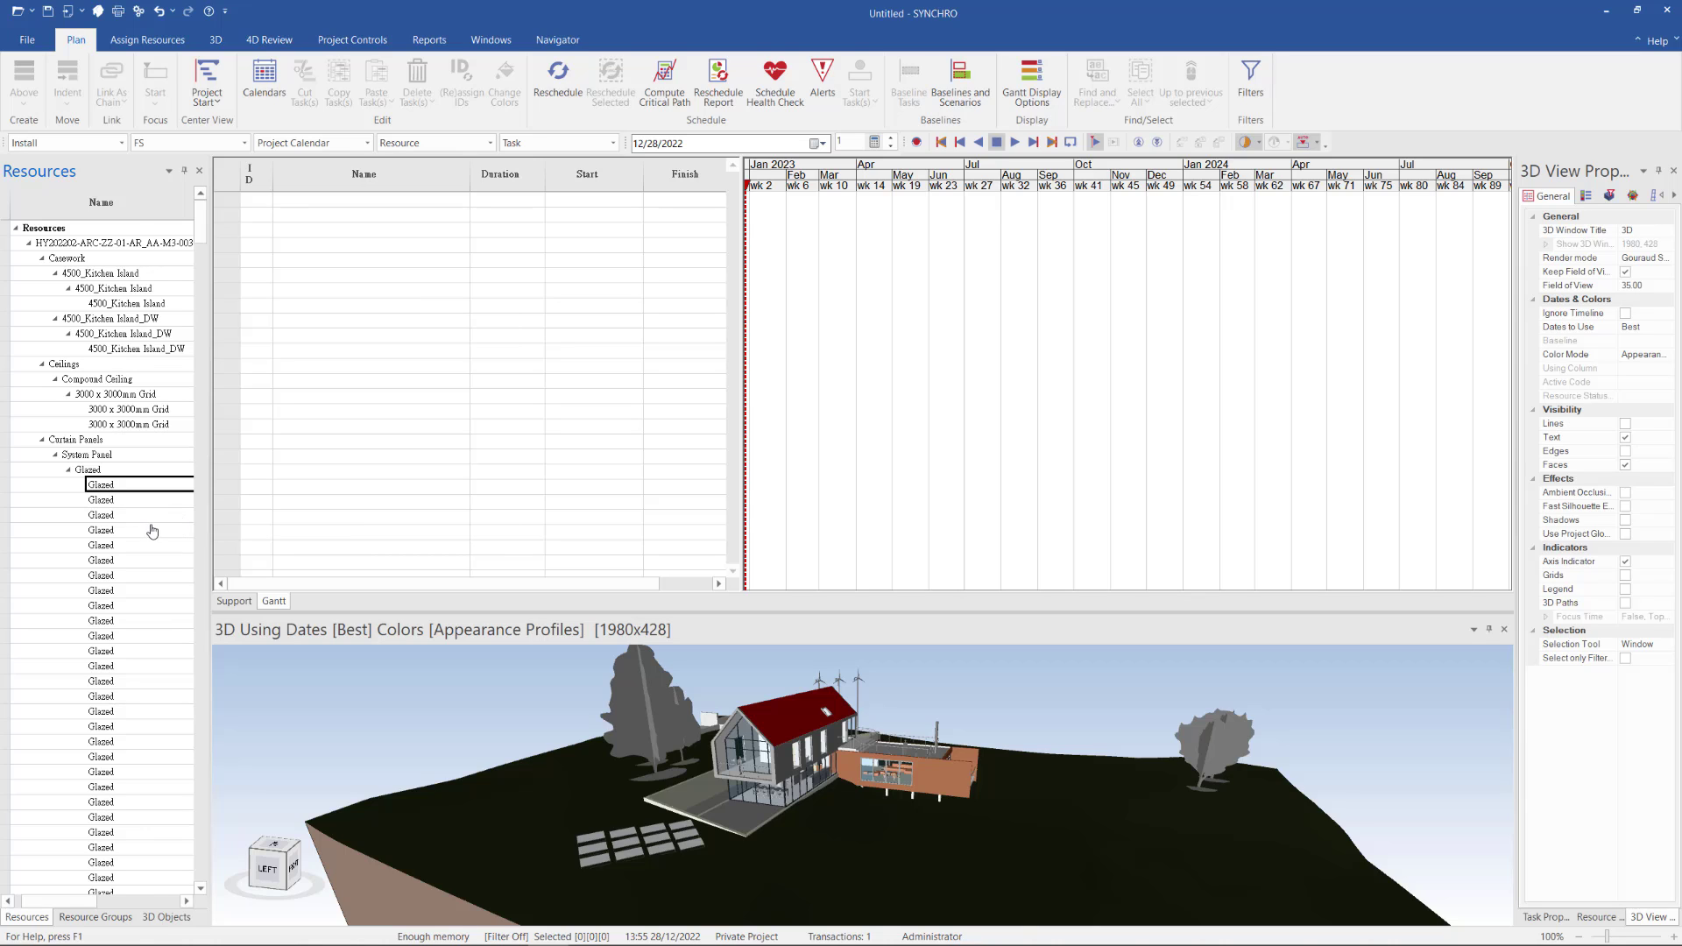
# Select the Curtain Wall Mullions resources and zoom the 3D view to them.
pyautogui.scroll(-3, 151, 532)
pyautogui.scroll(-10, 150, 534)
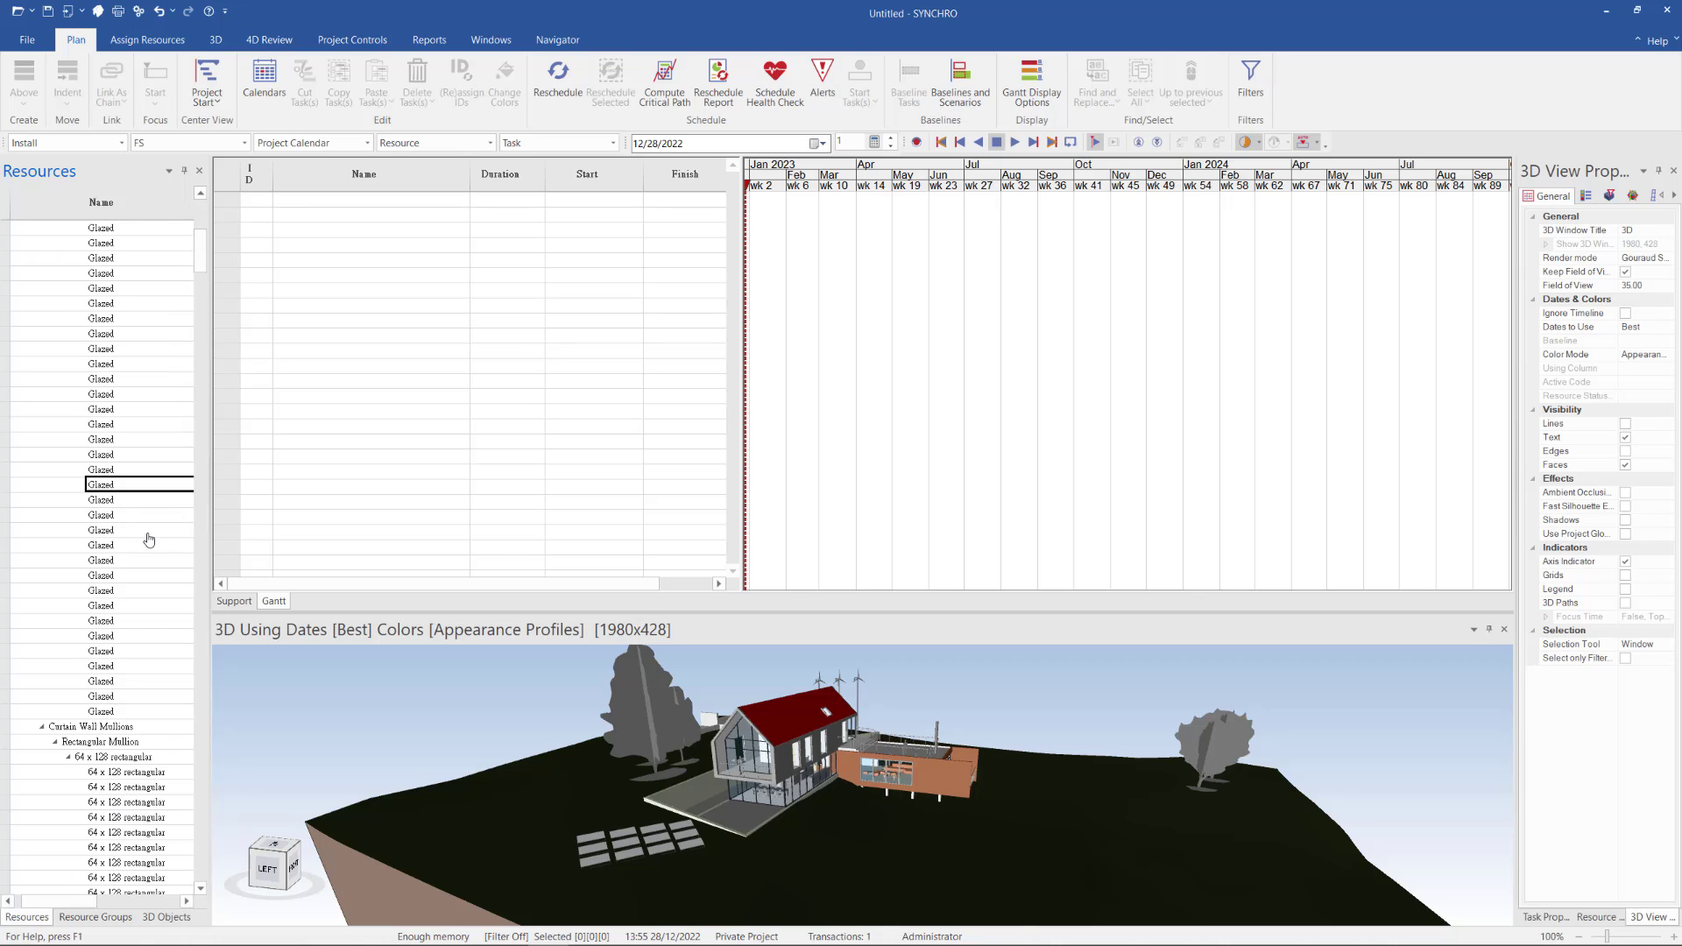
pyautogui.scroll(-1, 151, 590)
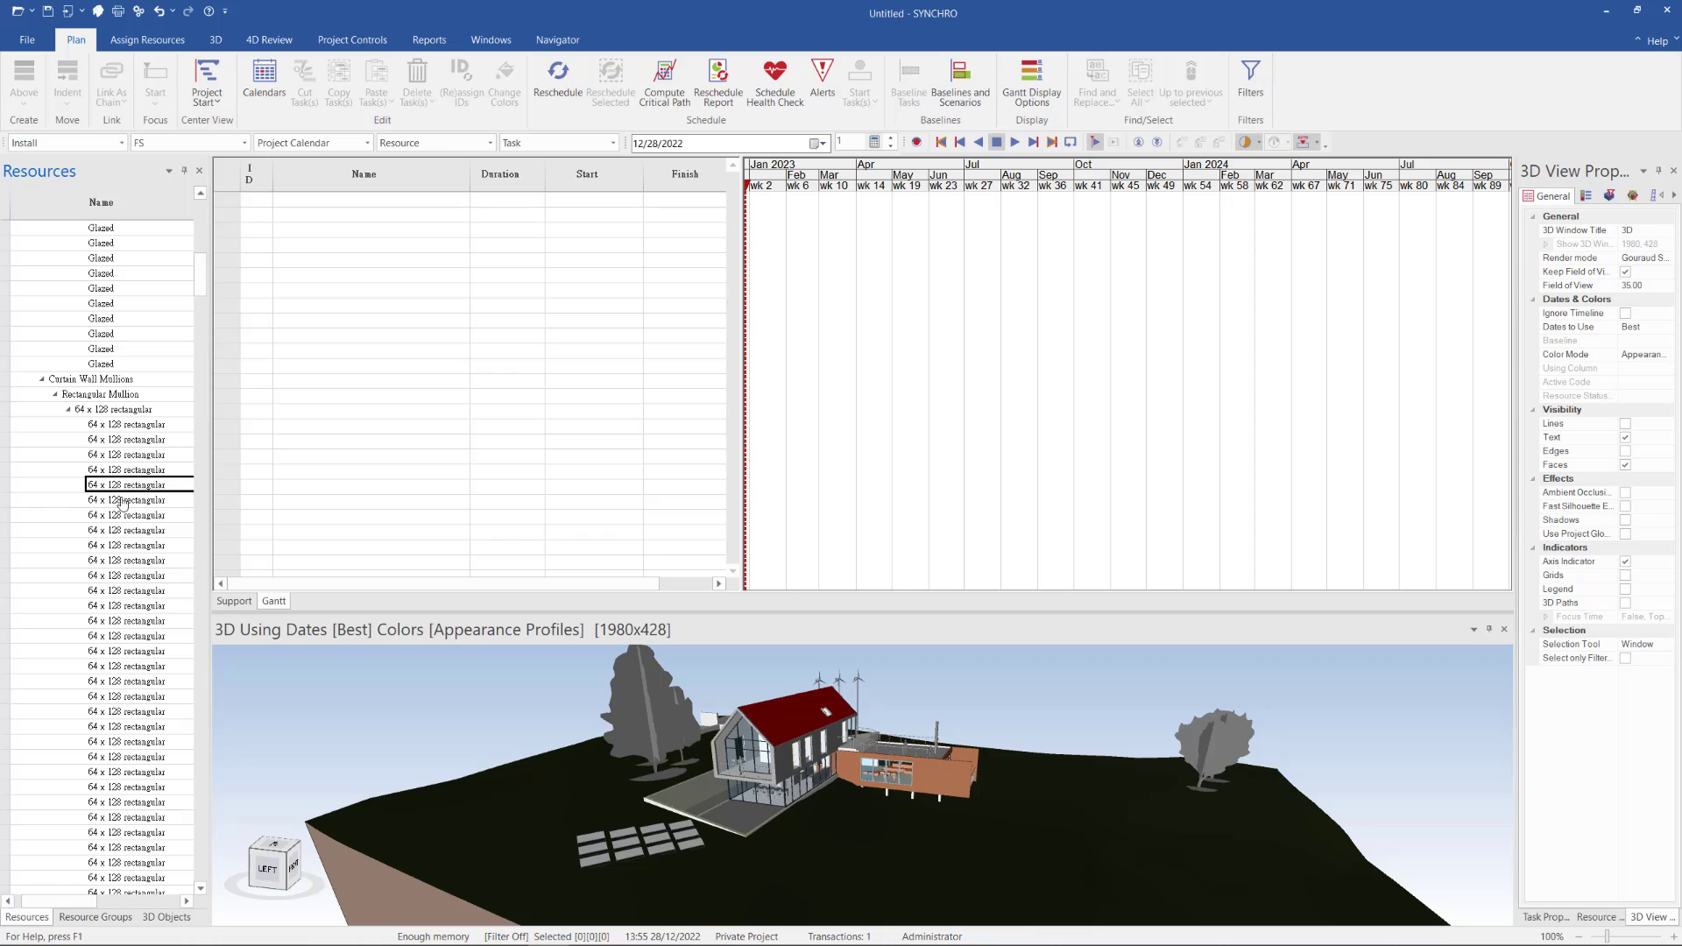
pyautogui.click(112, 380)
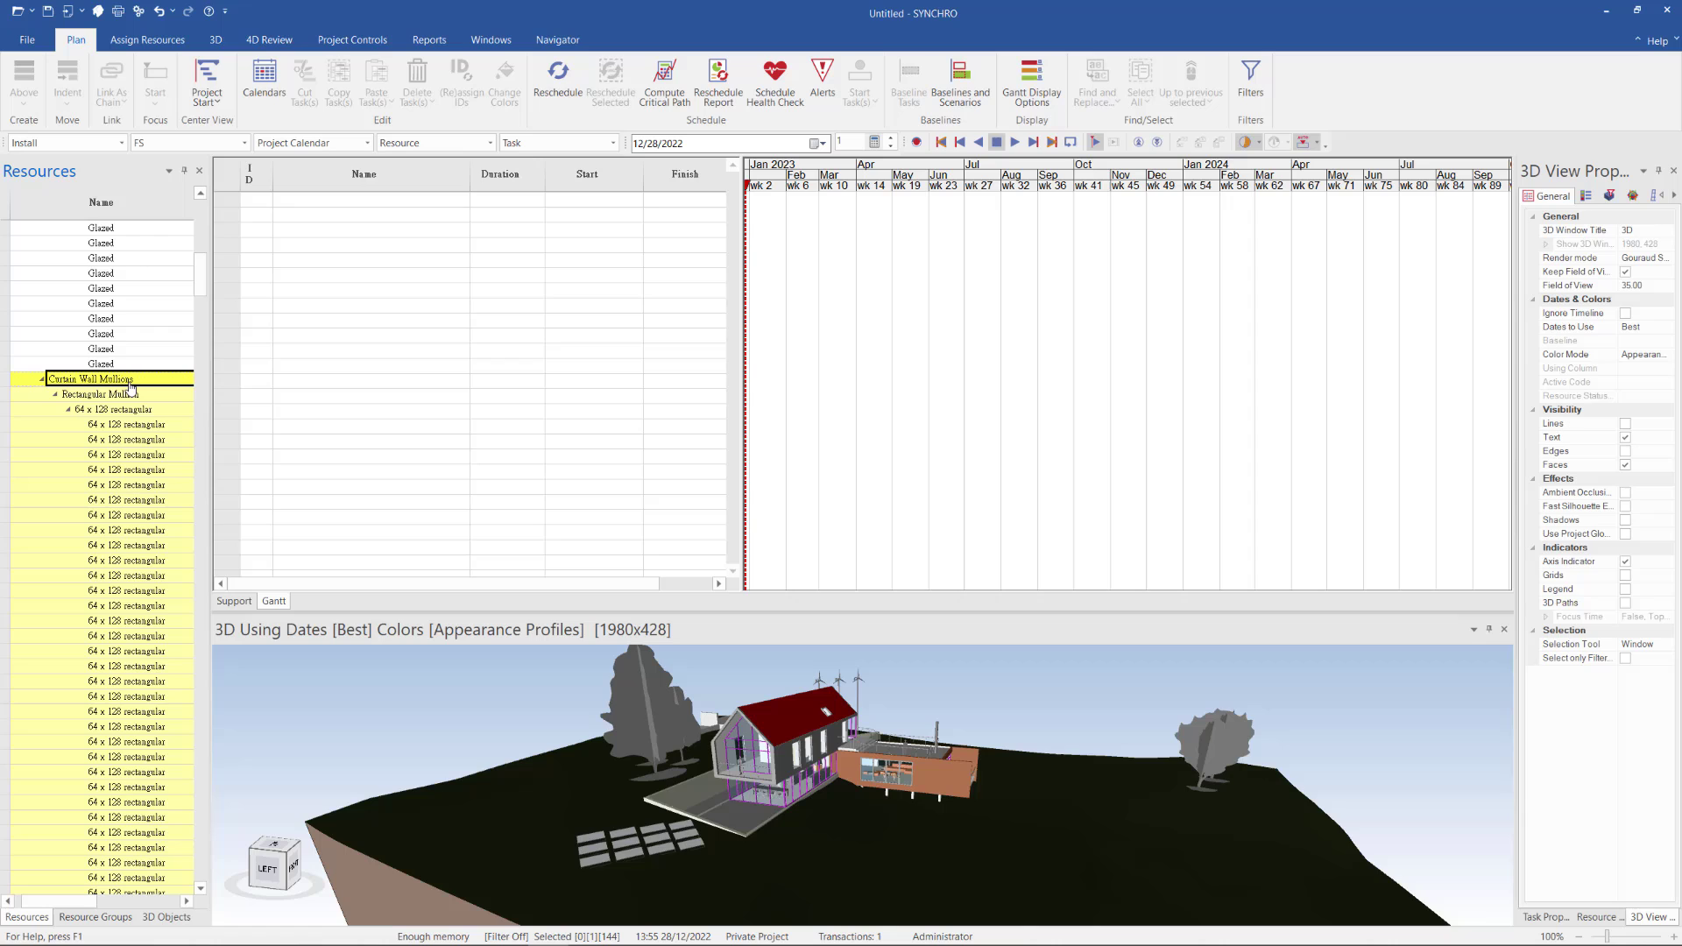
pyautogui.rightClick(380, 699)
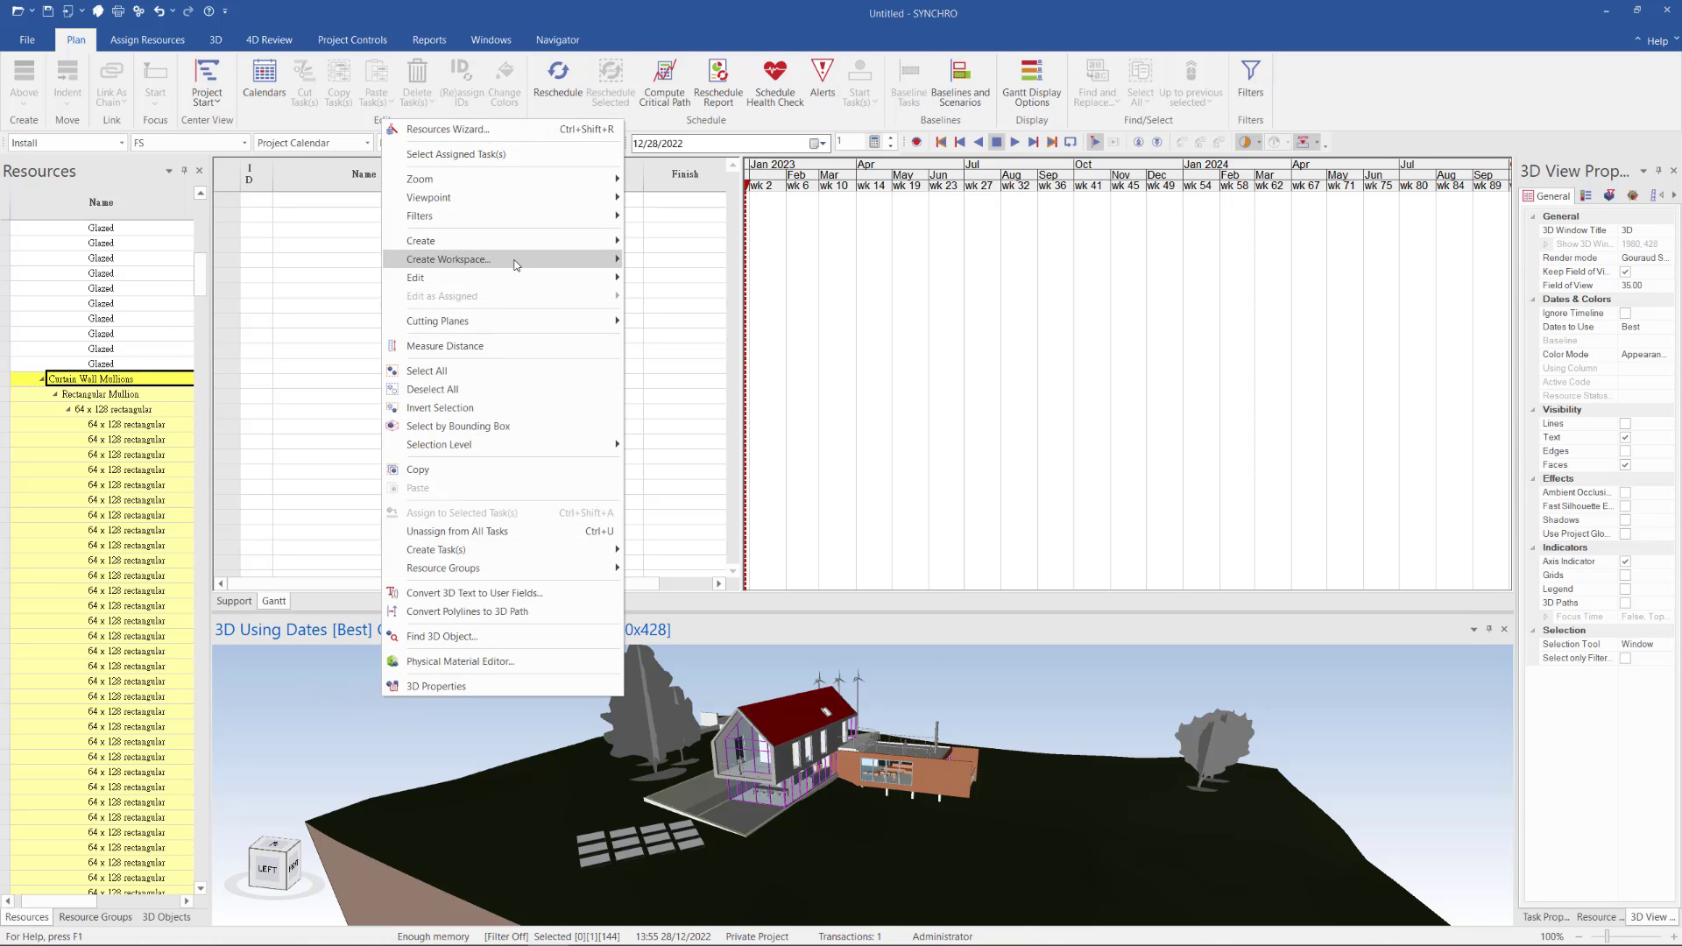
pyautogui.moveTo(574, 180)
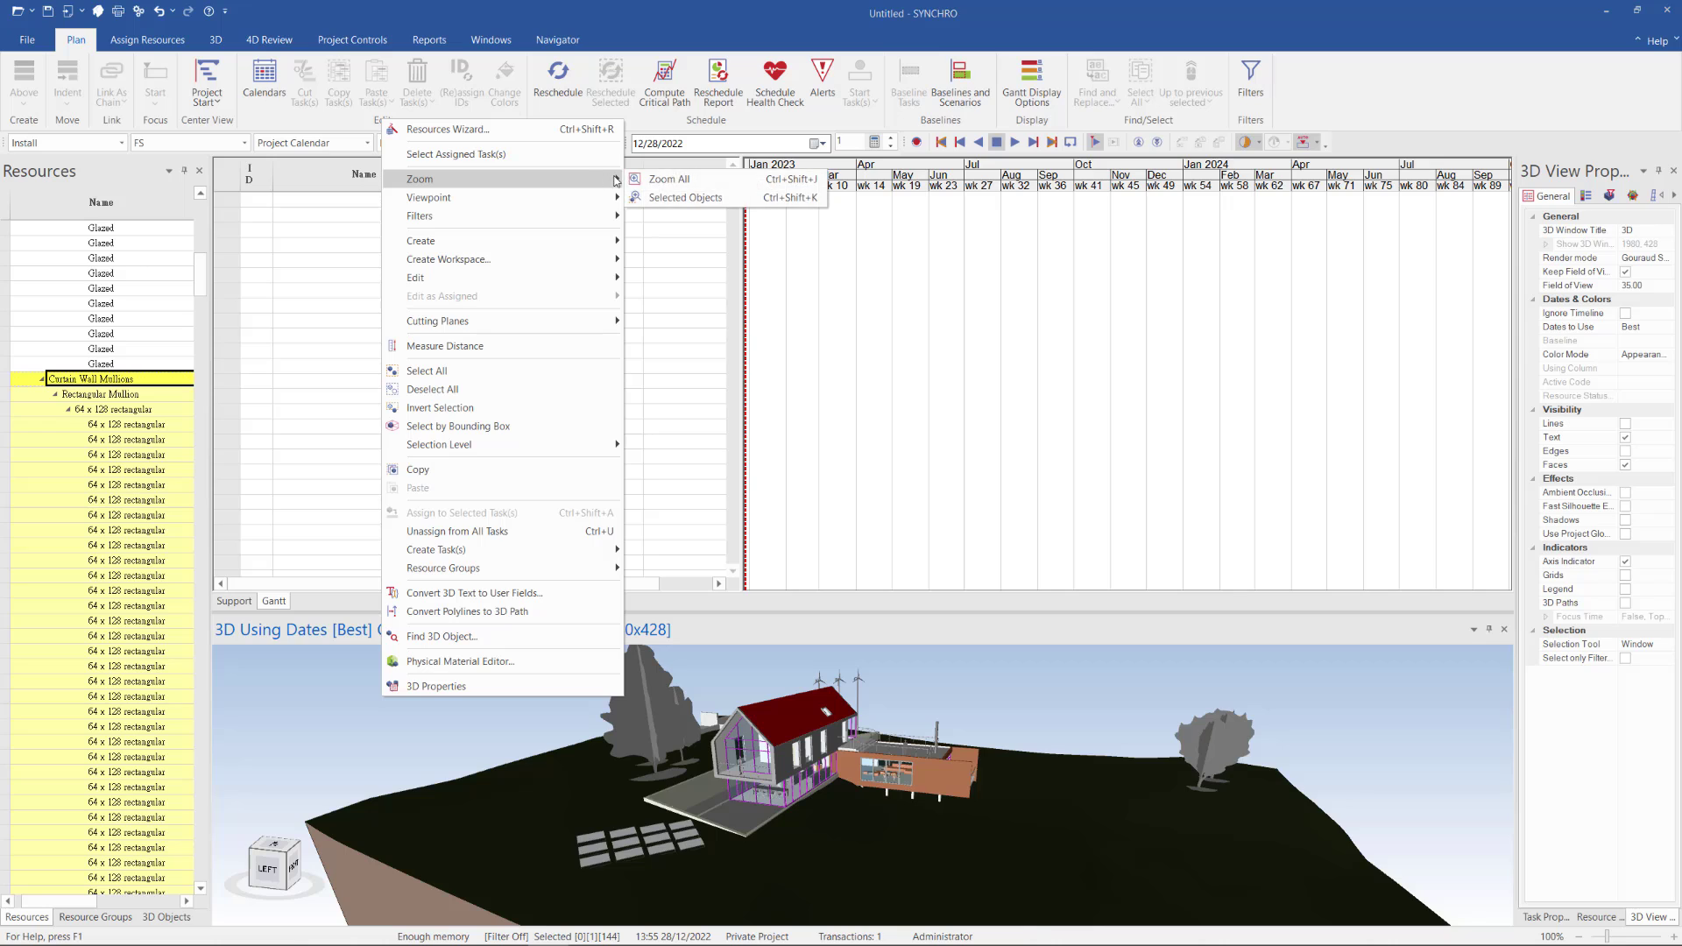
pyautogui.click(684, 198)
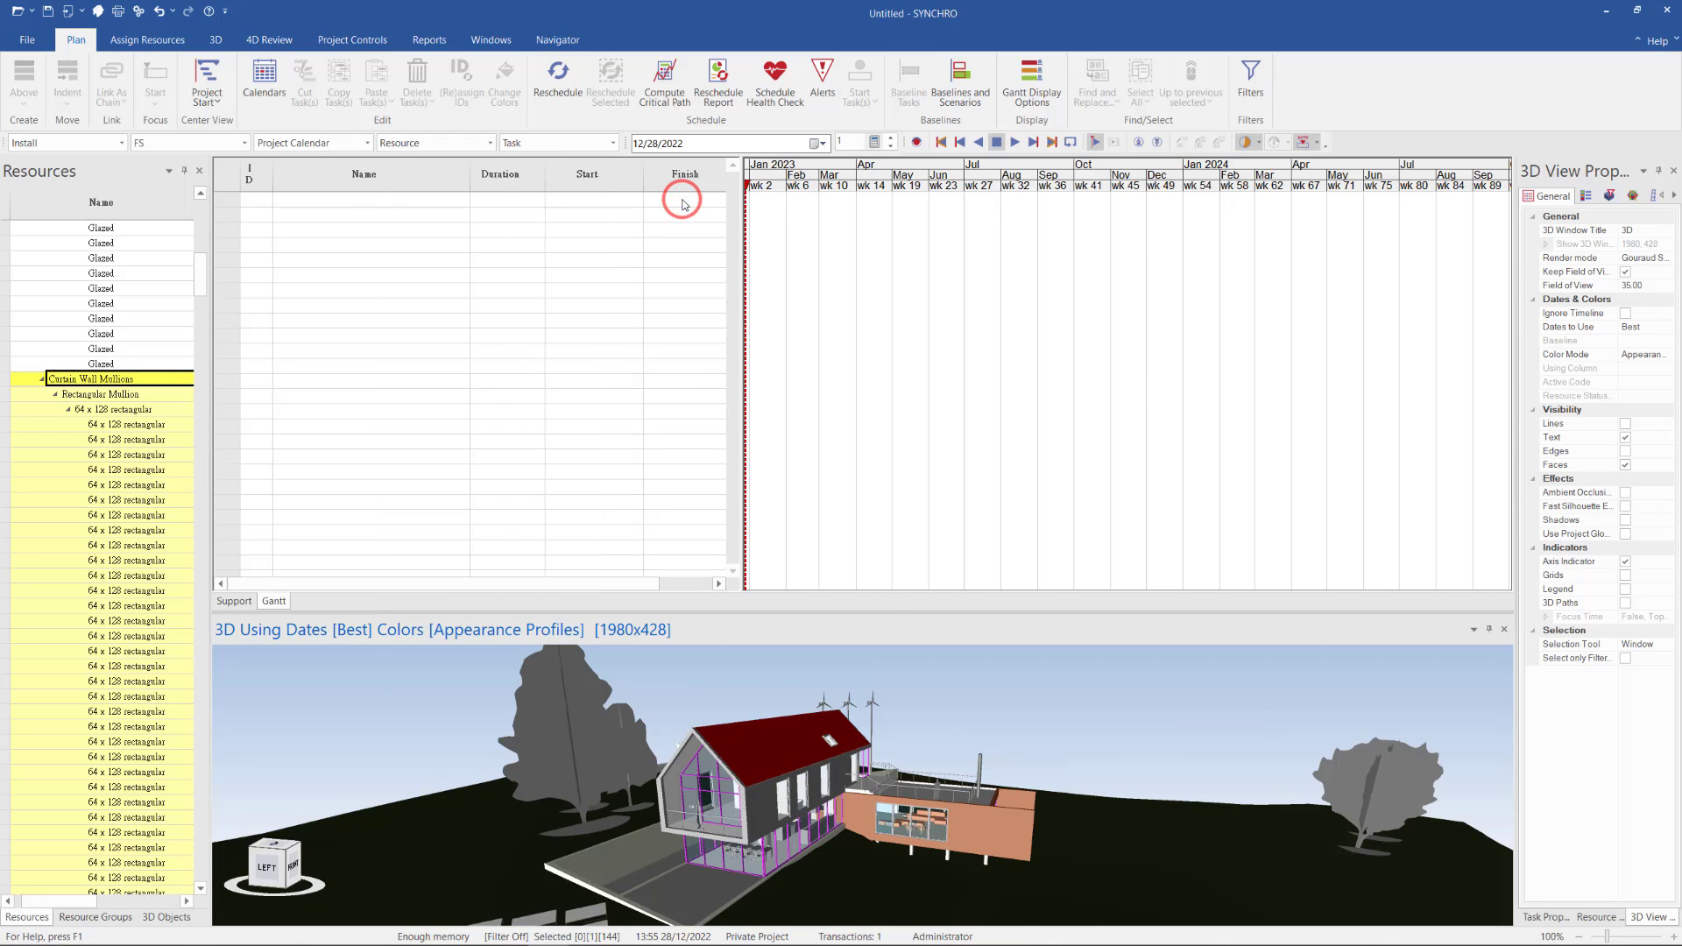